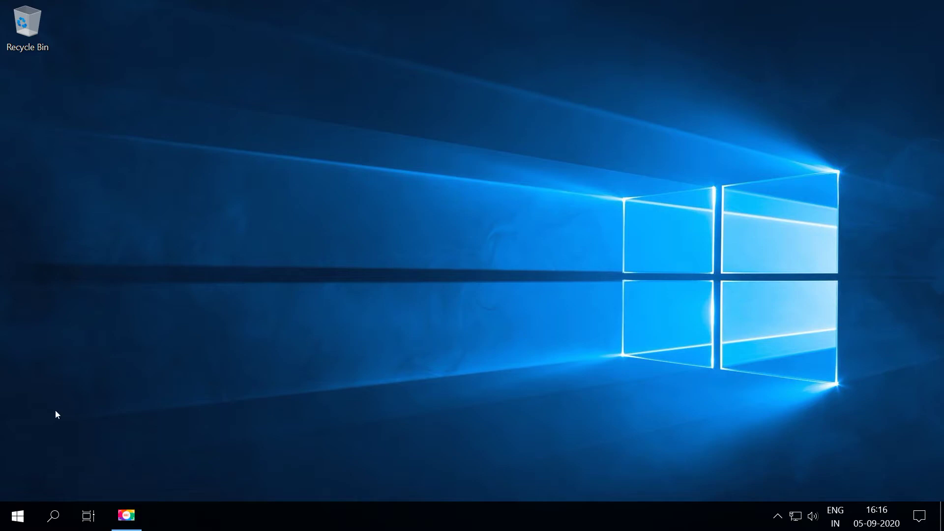
Open Command Prompt via Start search and run java, which reports it is not recognized
{"action": "left_click", "coordinate": [23, 516]}
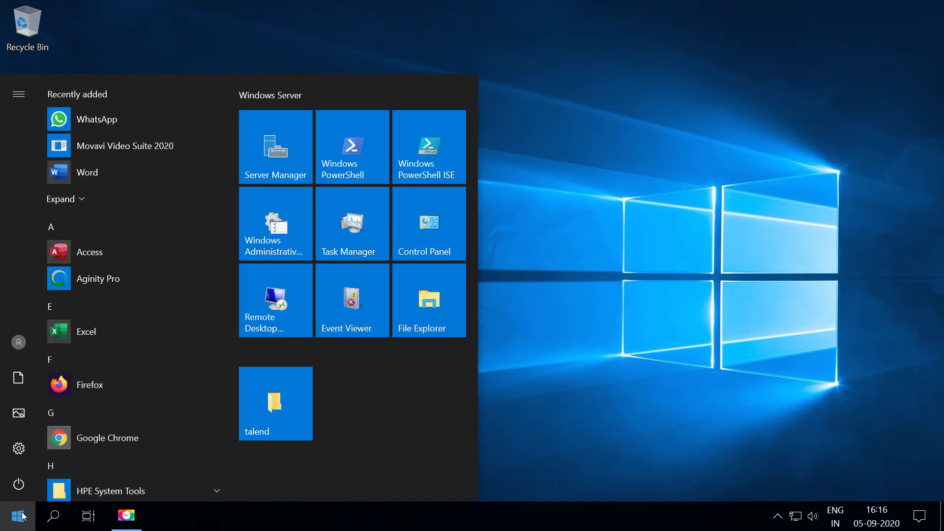
{"action": "type", "text": "cmd"}
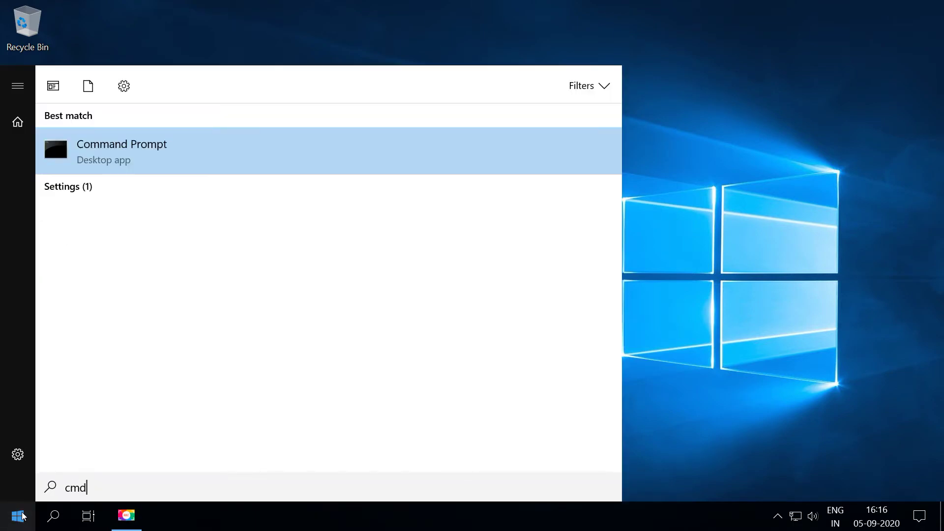
{"action": "key", "text": "Return"}
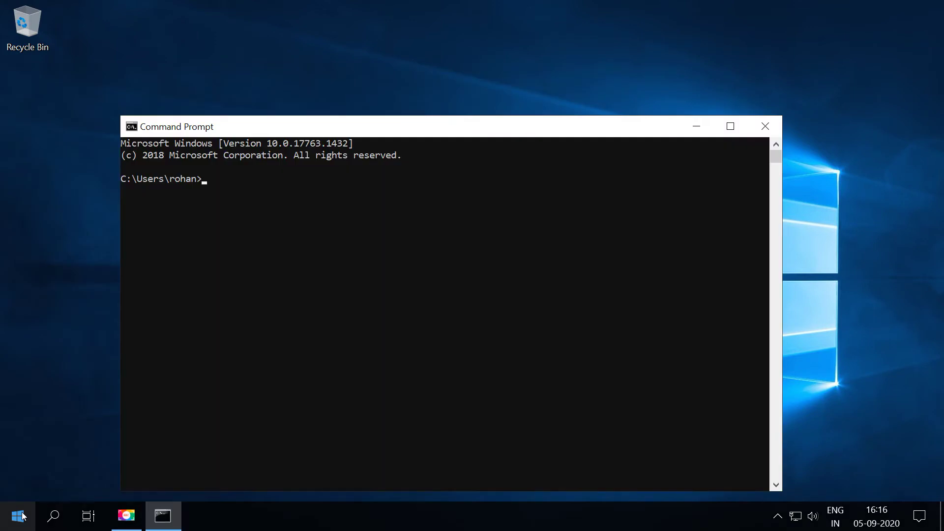
{"action": "type", "text": "java"}
{"action": "key", "text": "Return"}
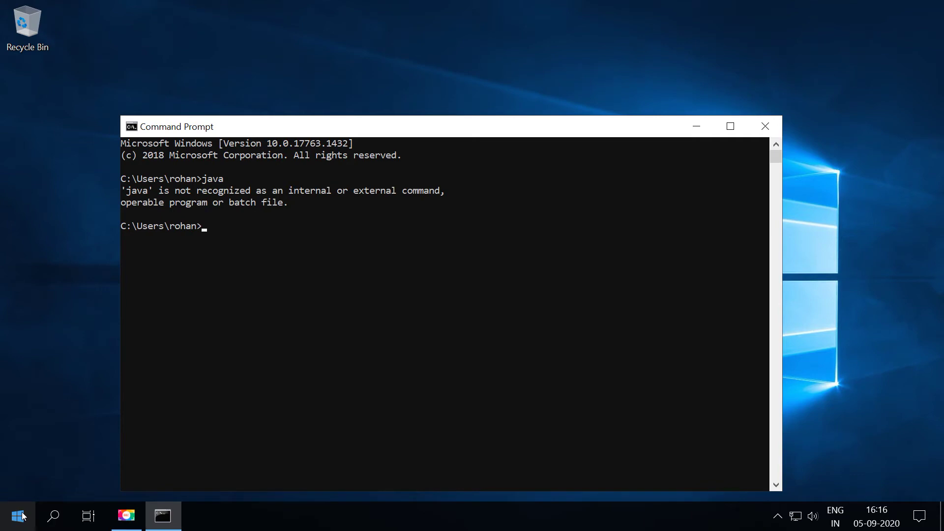
{"action": "left_click", "coordinate": [23, 516]}
Launch Google Chrome and open Oracle's Java SE Downloads result for 'java se download'
{"action": "type", "text": "ch"}
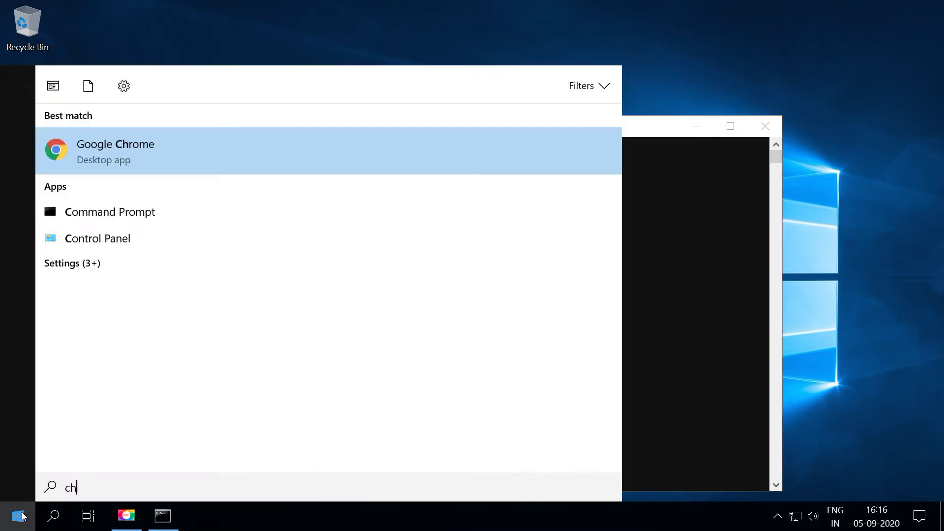
{"action": "key", "text": "Return"}
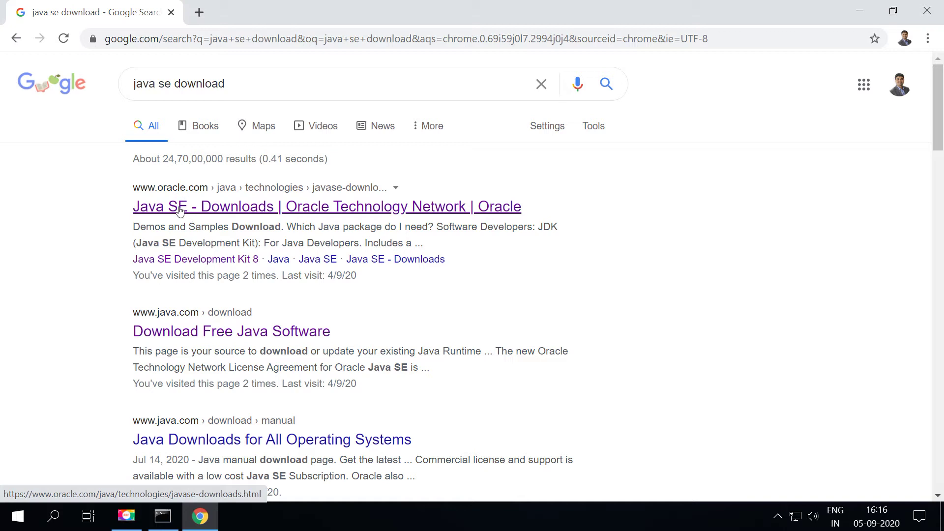
{"action": "left_click", "coordinate": [180, 211]}
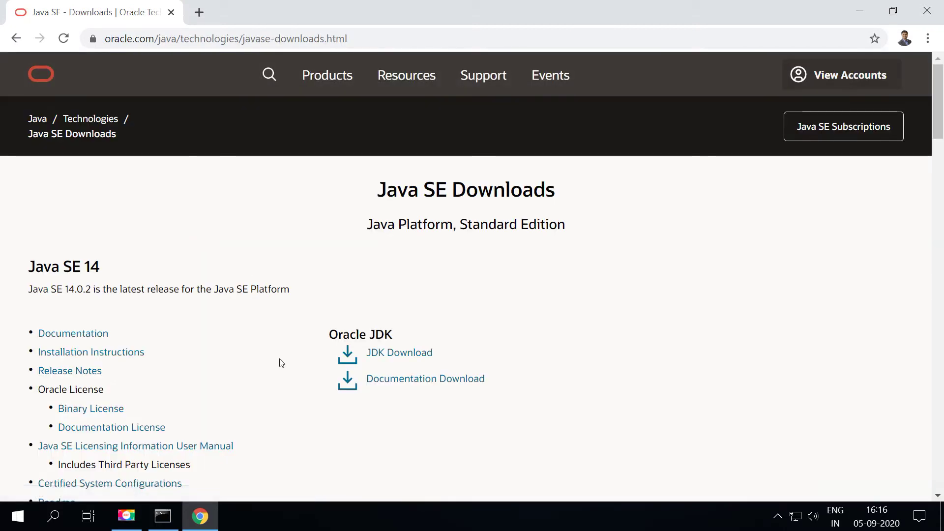
Skim the Java SE 14 section and scroll down to the Java SE 8u261 heading
{"action": "left_click_drag", "start_coordinate": [111, 270], "coordinate": [20, 270]}
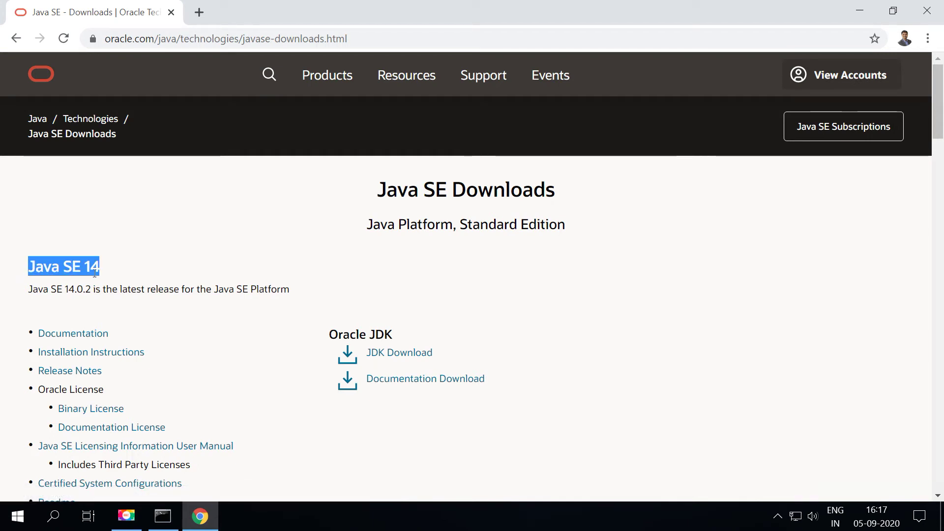
{"action": "left_click_drag", "start_coordinate": [122, 290], "coordinate": [195, 290]}
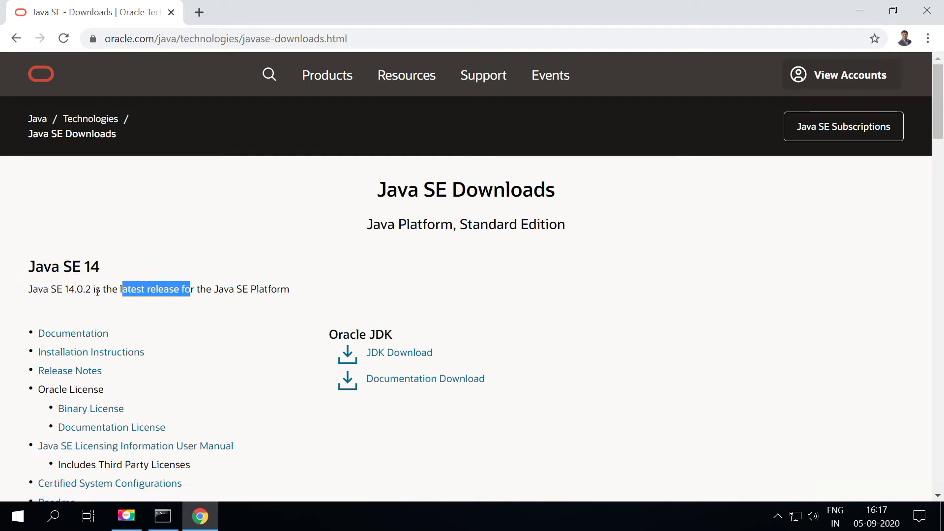
{"action": "left_click_drag", "start_coordinate": [63, 269], "coordinate": [73, 268]}
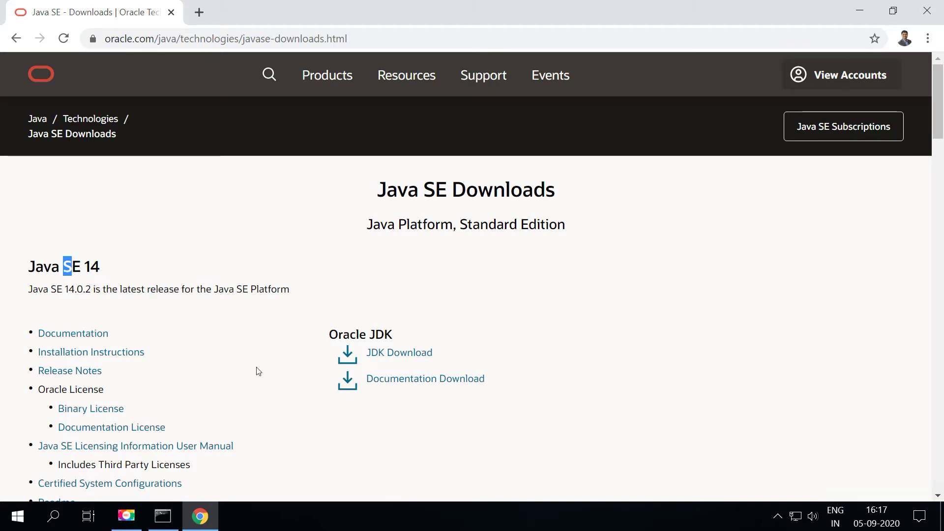
{"action": "scroll", "coordinate": [293, 382], "scroll_direction": "down", "scroll_amount": 6}
{"action": "scroll", "coordinate": [294, 382], "scroll_direction": "down", "scroll_amount": 4}
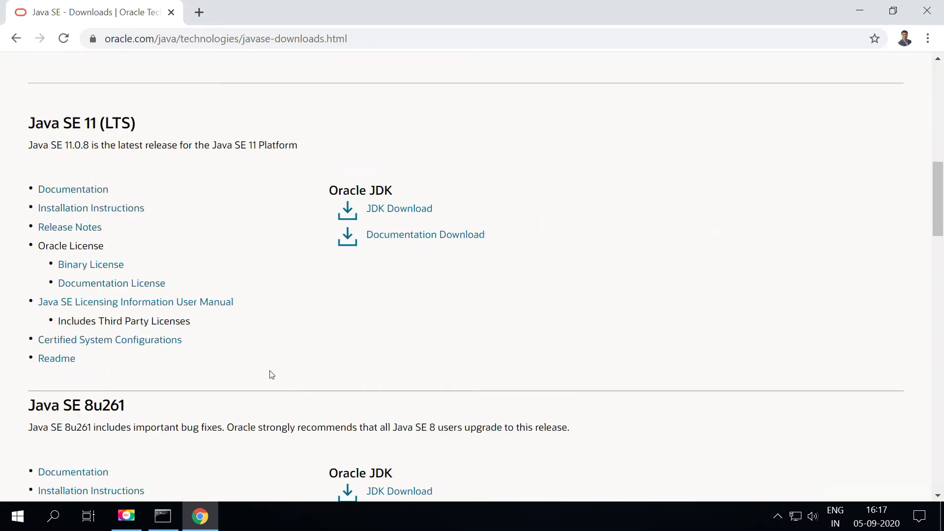
{"action": "left_click_drag", "start_coordinate": [34, 123], "coordinate": [131, 125]}
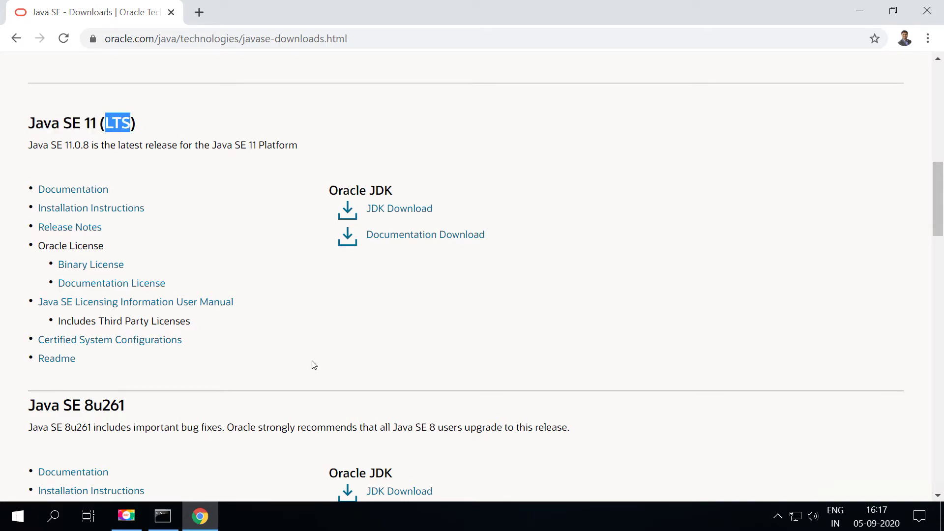
{"action": "scroll", "coordinate": [314, 366], "scroll_direction": "down", "scroll_amount": 4}
{"action": "scroll", "coordinate": [310, 362], "scroll_direction": "down", "scroll_amount": 1}
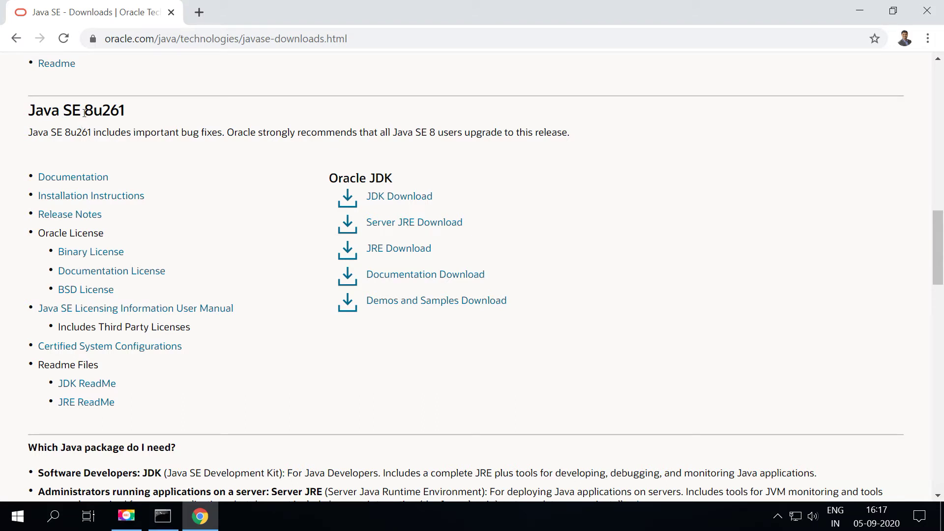
{"action": "left_click_drag", "start_coordinate": [28, 110], "coordinate": [129, 113]}
{"action": "left_click", "coordinate": [132, 115]}
Open the JDK Download link under Java SE 8u261
{"action": "scroll", "coordinate": [260, 209], "scroll_direction": "up", "scroll_amount": 5}
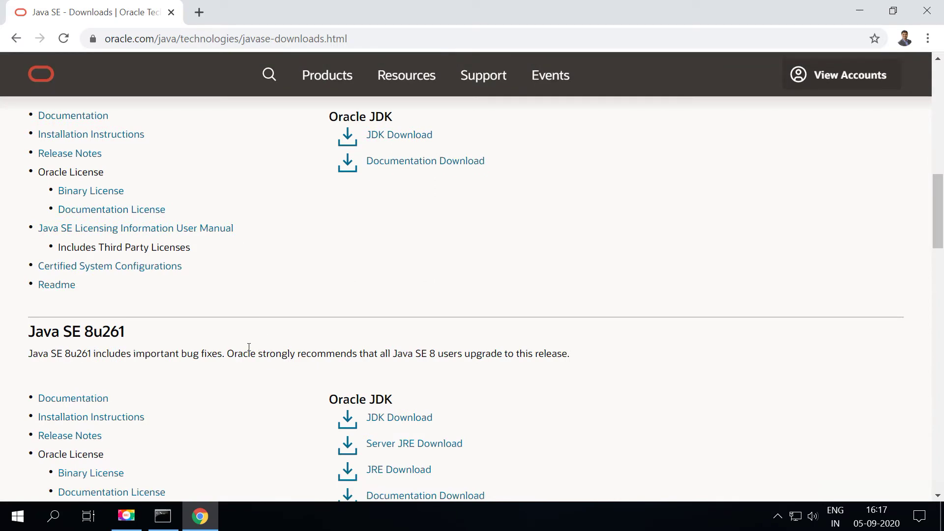
{"action": "scroll", "coordinate": [250, 330], "scroll_direction": "up", "scroll_amount": 5}
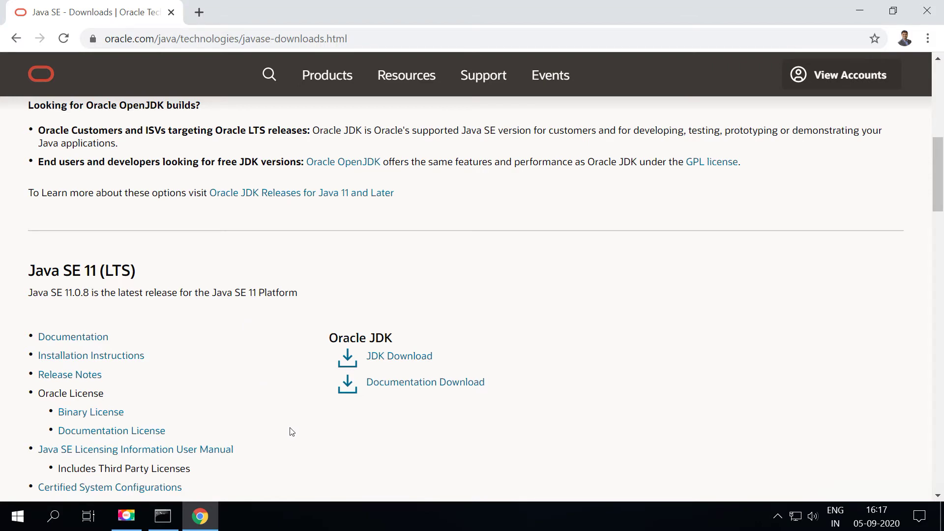
{"action": "scroll", "coordinate": [292, 432], "scroll_direction": "down", "scroll_amount": 6}
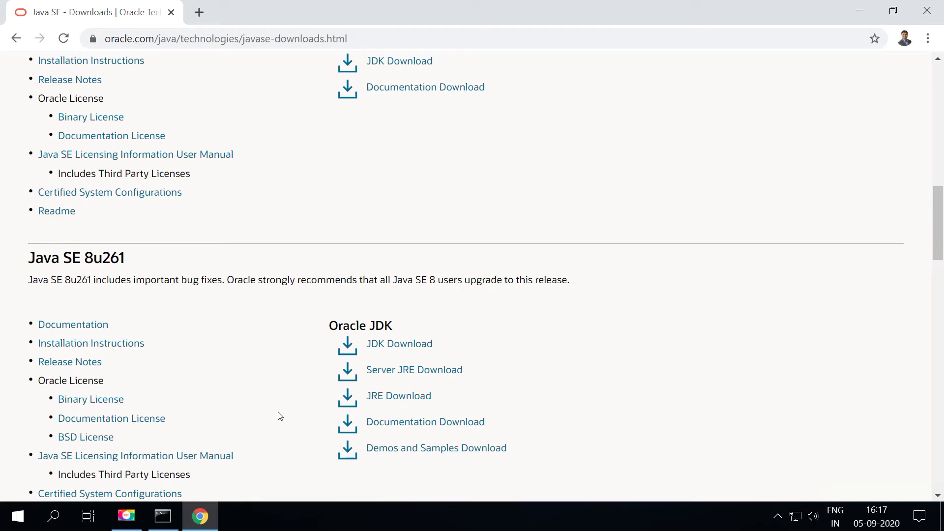
{"action": "scroll", "coordinate": [279, 416], "scroll_direction": "down", "scroll_amount": 2}
{"action": "scroll", "coordinate": [279, 418], "scroll_direction": "down", "scroll_amount": 2}
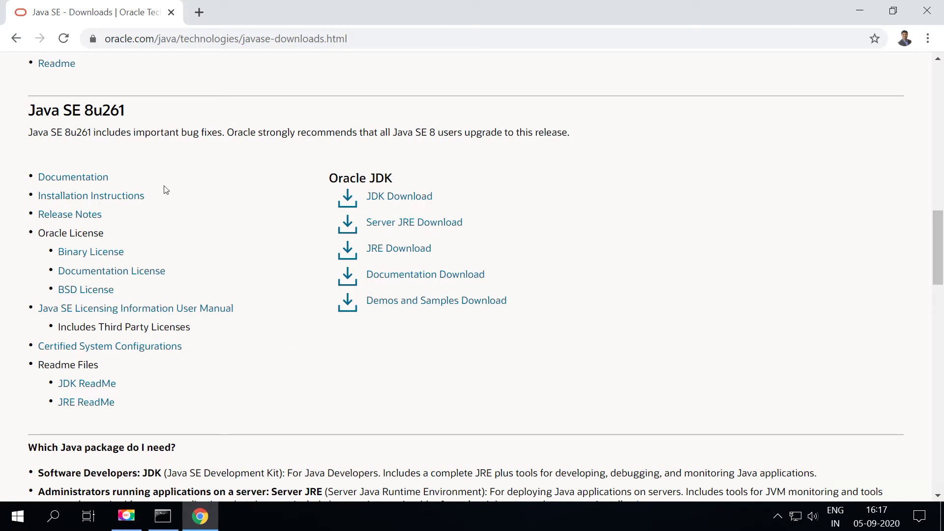
{"action": "left_click_drag", "start_coordinate": [28, 112], "coordinate": [139, 115]}
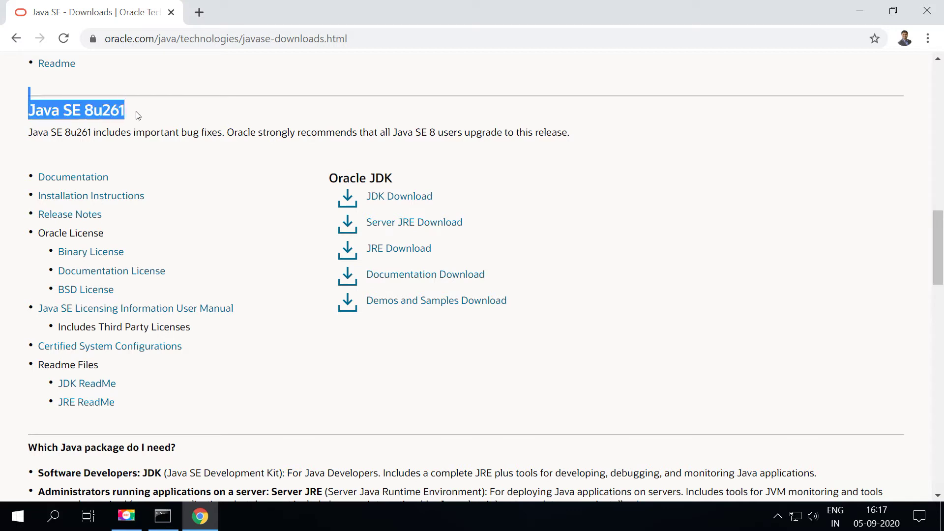
{"action": "left_click", "coordinate": [138, 115]}
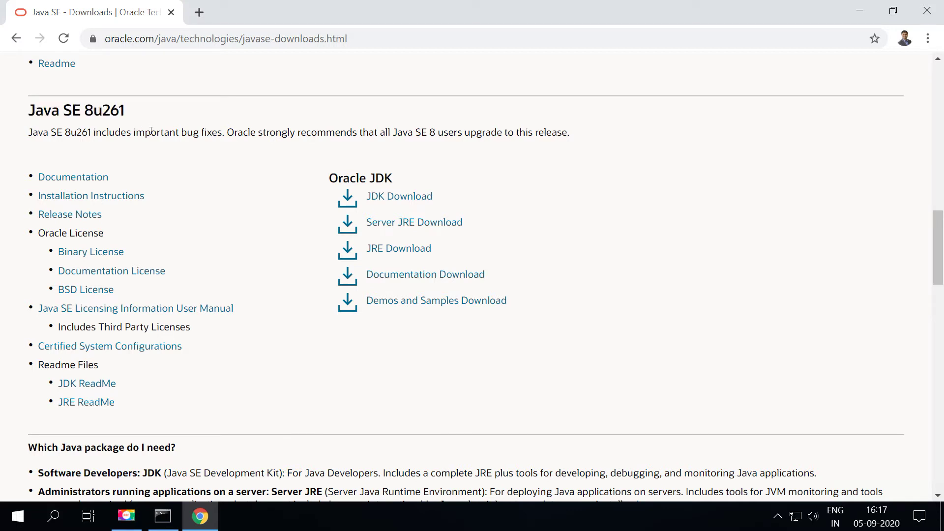
{"action": "left_click", "coordinate": [407, 201]}
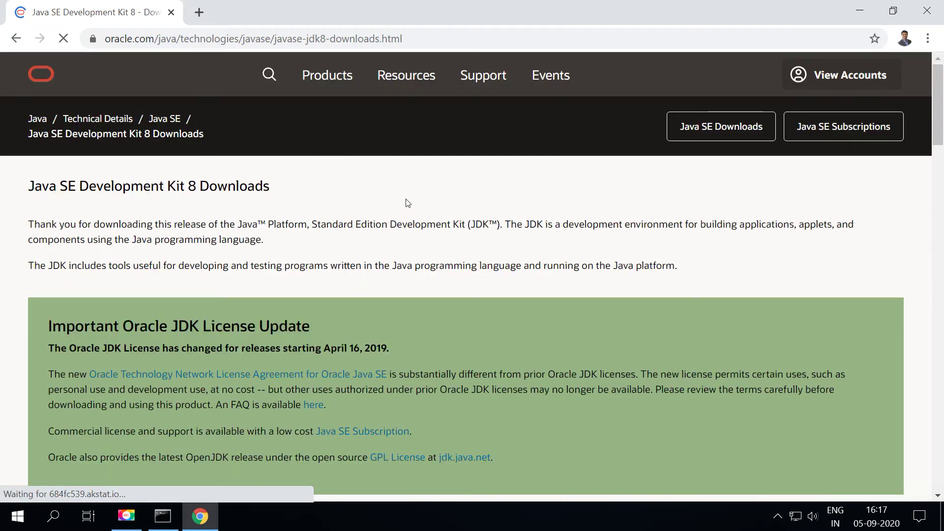
Accept the Oracle license and download jdk-8u261-windows-x64.exe, beginning the Oracle account sign-in
{"action": "scroll", "coordinate": [476, 386], "scroll_direction": "down", "scroll_amount": 3}
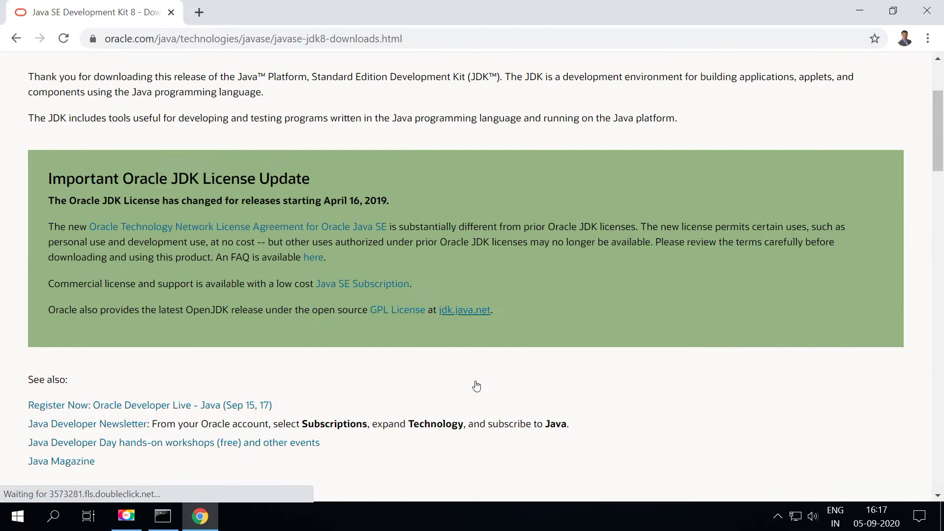
{"action": "scroll", "coordinate": [476, 386], "scroll_direction": "down", "scroll_amount": 9}
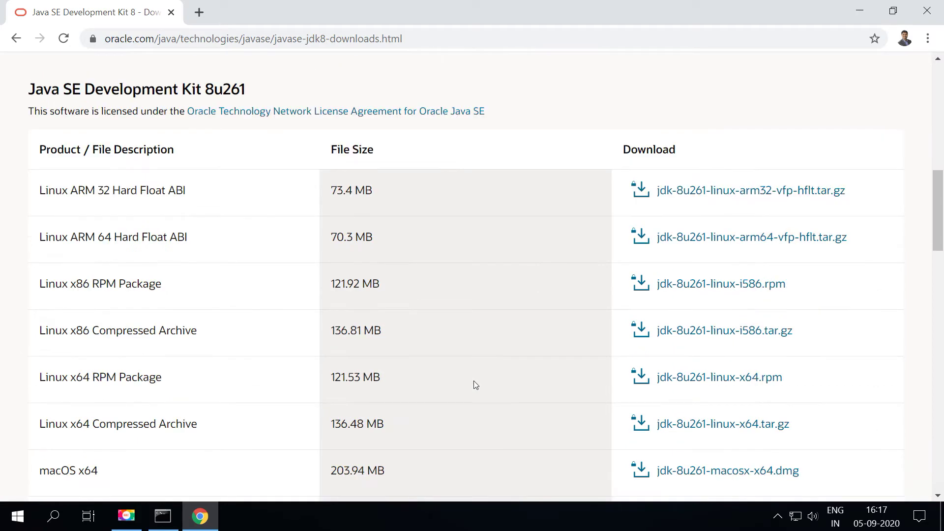
{"action": "scroll", "coordinate": [100, 176], "scroll_direction": "down", "scroll_amount": 3}
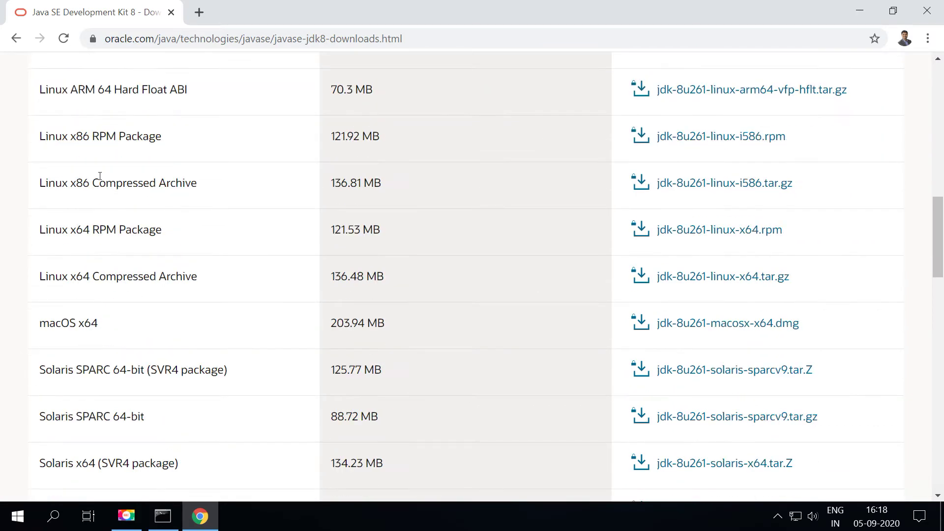
{"action": "scroll", "coordinate": [89, 364], "scroll_direction": "down", "scroll_amount": 6}
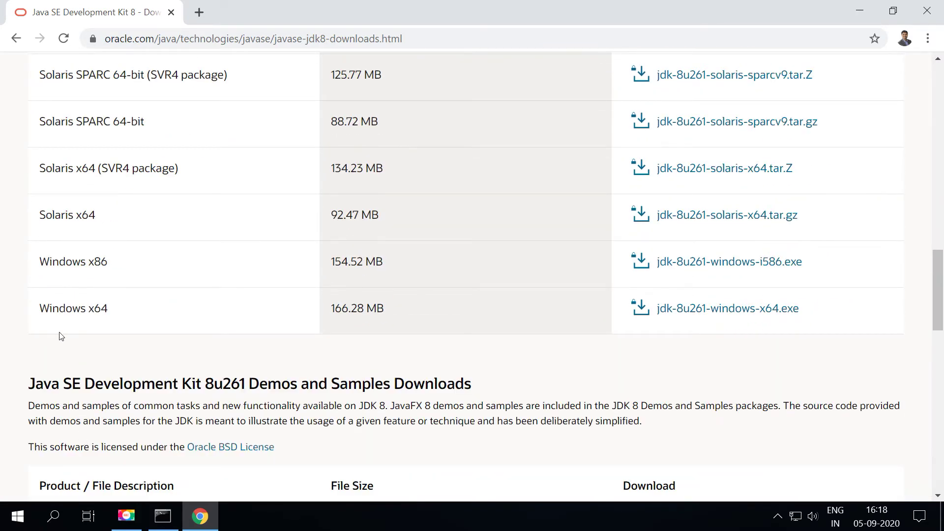
{"action": "left_click_drag", "start_coordinate": [36, 311], "coordinate": [120, 309]}
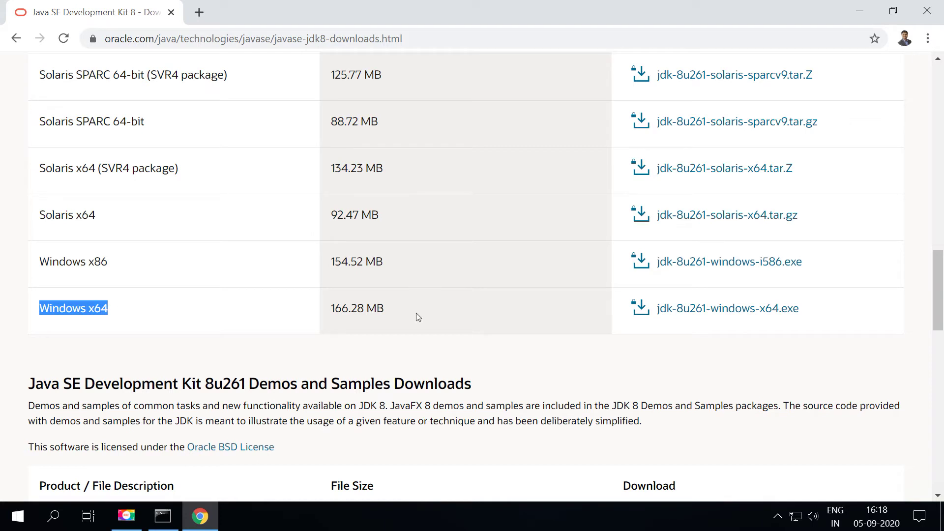
{"action": "left_click", "coordinate": [705, 311]}
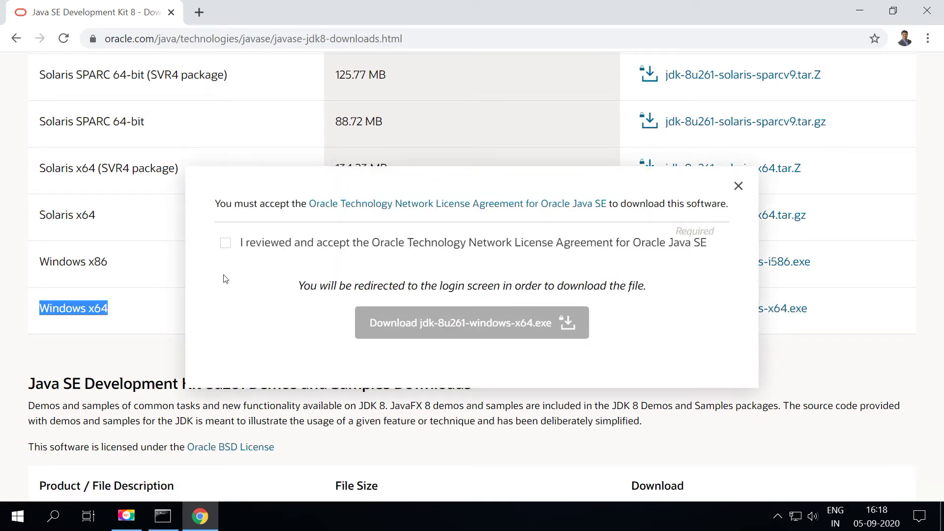
{"action": "left_click", "coordinate": [226, 243]}
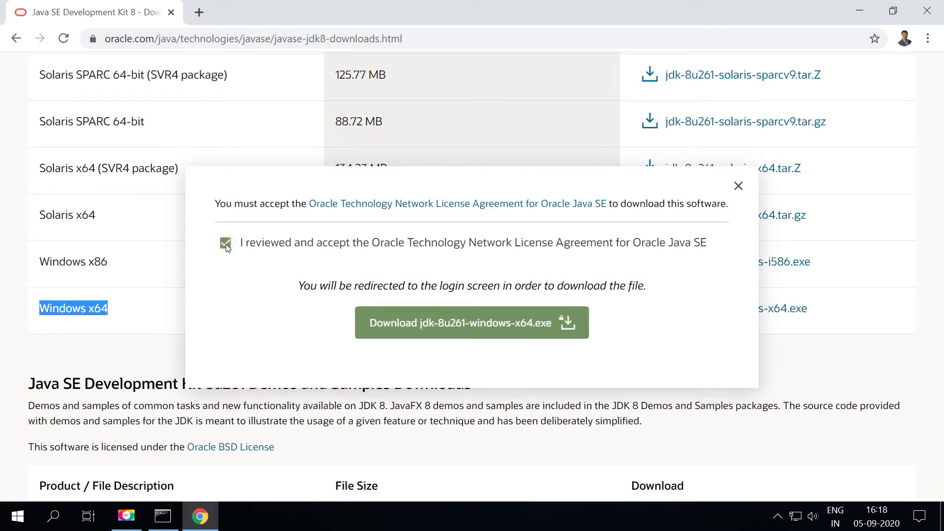
{"action": "left_click_drag", "start_coordinate": [380, 242], "coordinate": [511, 258]}
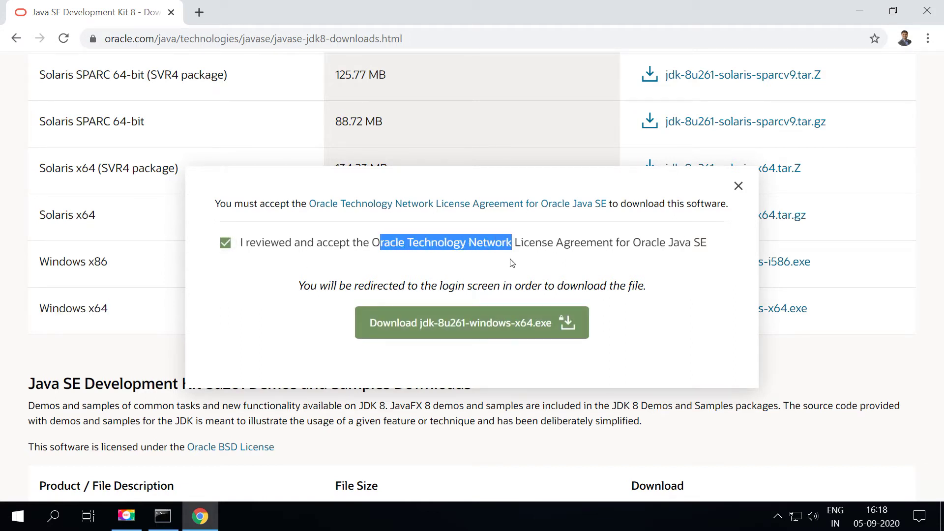
{"action": "left_click", "coordinate": [439, 329]}
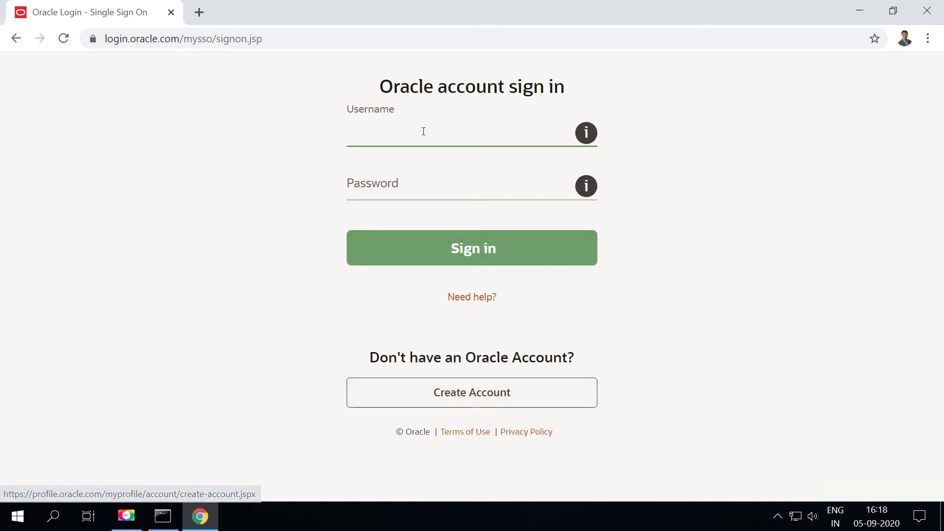
{"action": "left_click", "coordinate": [400, 129]}
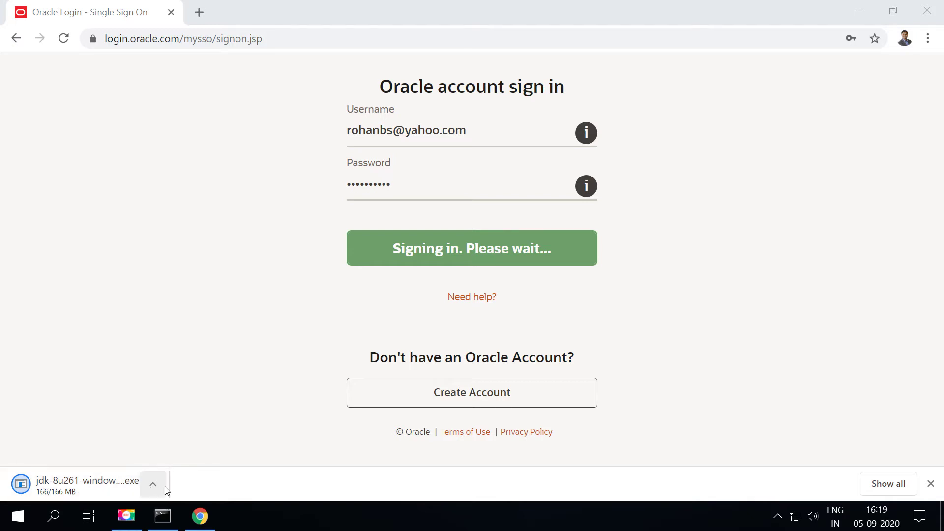
Run the downloaded 166 MB jdk-8u261-windows-x64.exe installer from Chrome's download bar
{"action": "left_click", "coordinate": [78, 483]}
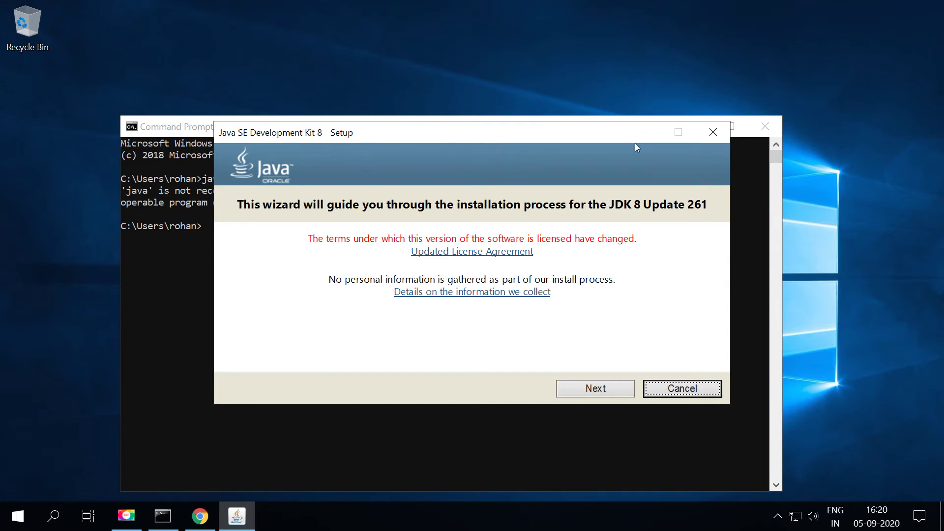
Center the setup wizard and proceed past the welcome and Custom Setup pages with default features
{"action": "left_click_drag", "start_coordinate": [636, 147], "coordinate": [526, 142]}
{"action": "left_click", "coordinate": [695, 126]}
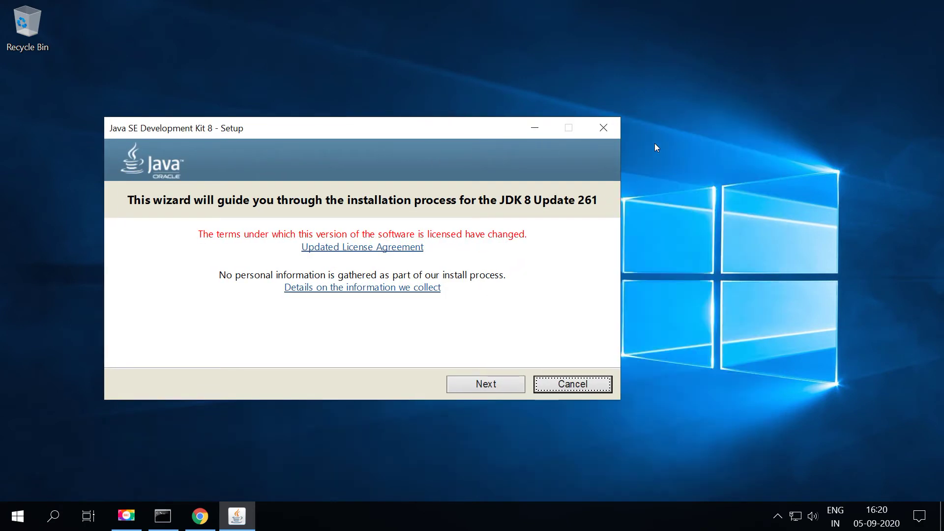
{"action": "left_click_drag", "start_coordinate": [413, 132], "coordinate": [525, 129]}
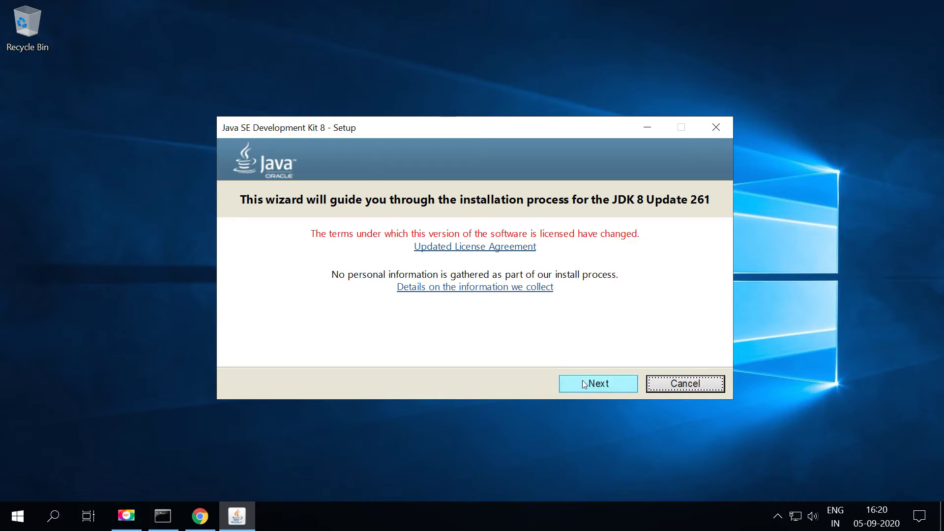
{"action": "left_click", "coordinate": [583, 385]}
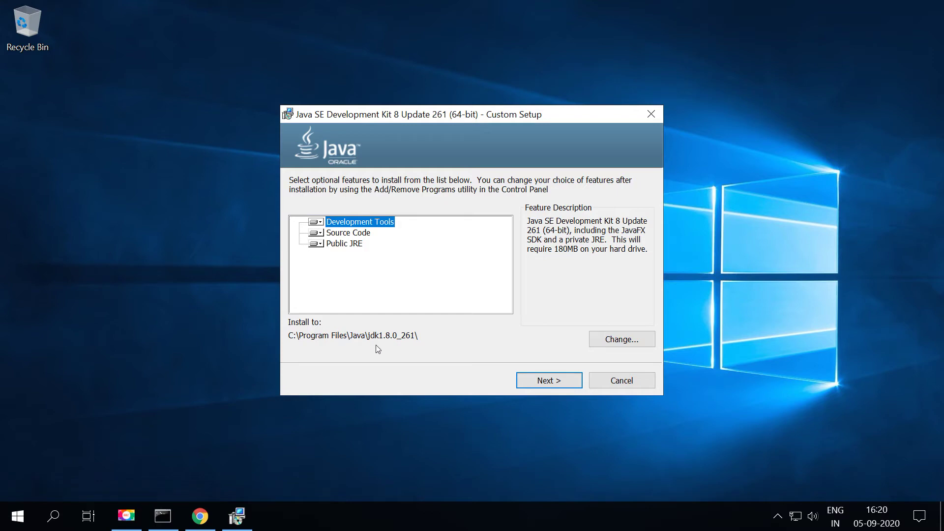
{"action": "left_click", "coordinate": [550, 382]}
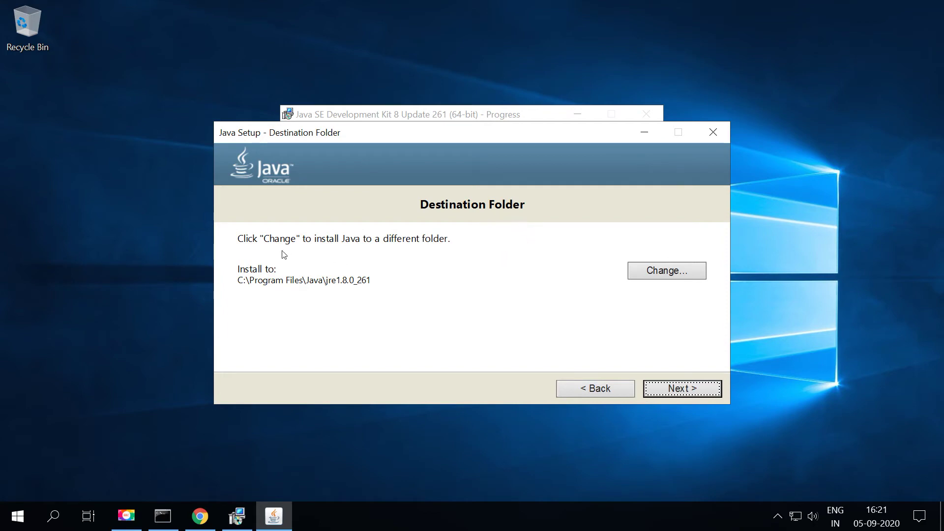
Keep the default JRE folder C:\Program Files\Java\jre1.8.0_261 and close the installer when finished
{"action": "left_click", "coordinate": [666, 393]}
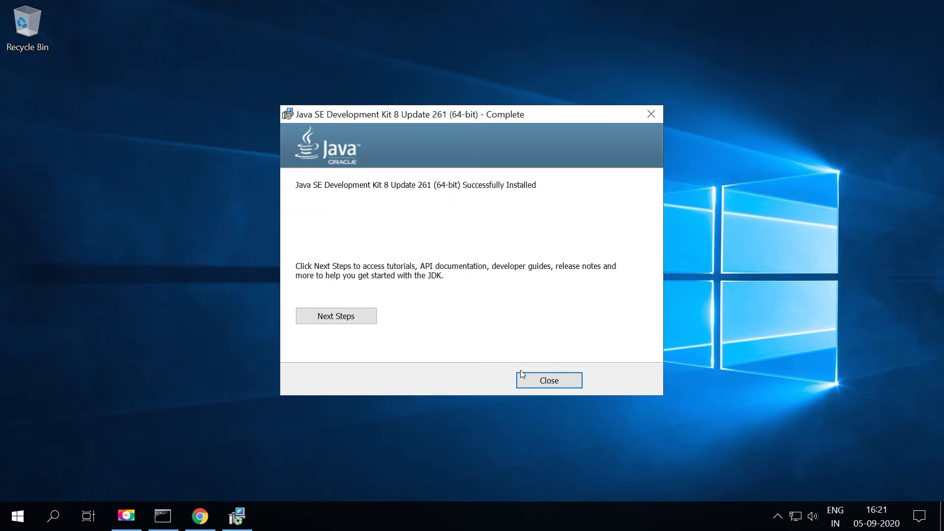
{"action": "left_click", "coordinate": [535, 384]}
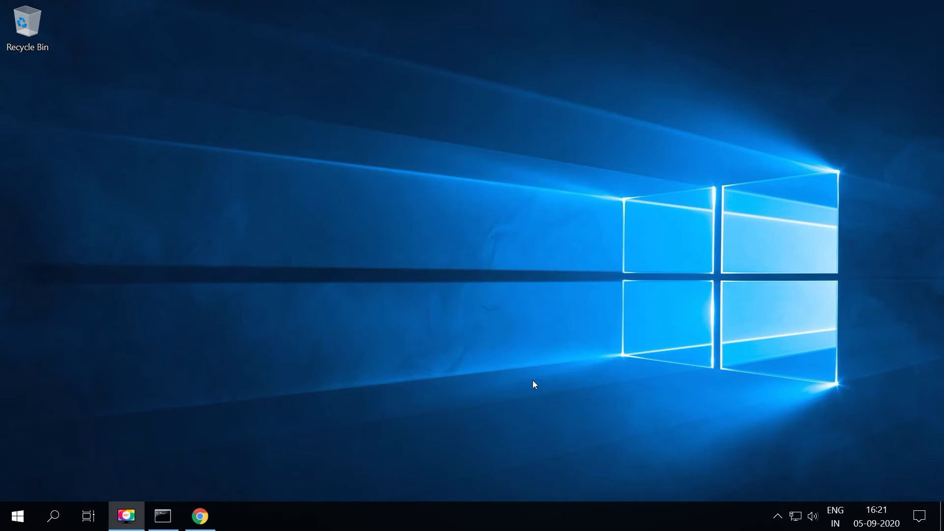
Open the Environment Variables dialog from the 'env' system settings search
{"action": "left_click", "coordinate": [15, 517]}
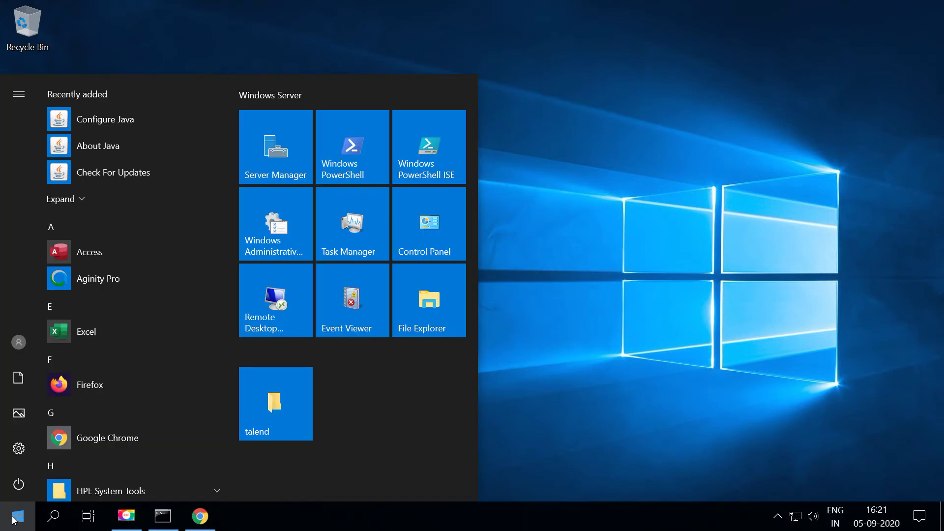
{"action": "type", "text": "env"}
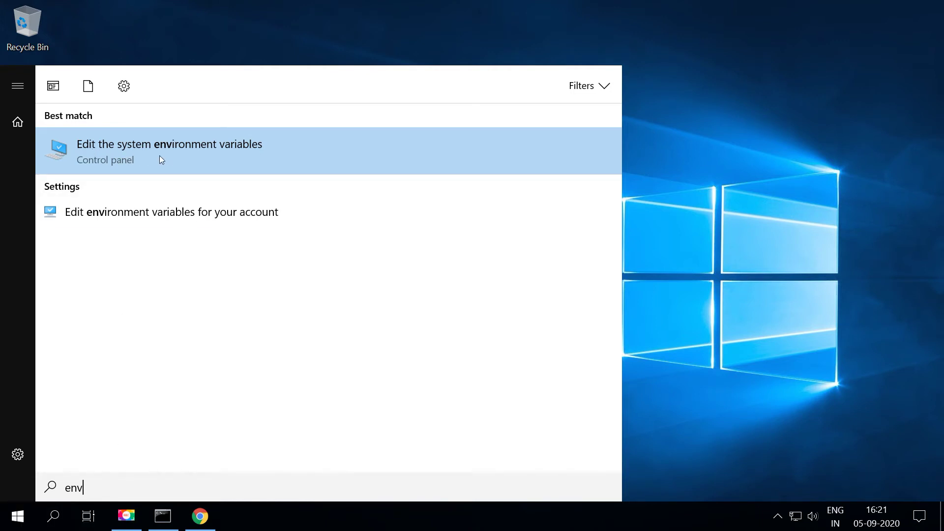
{"action": "left_click", "coordinate": [207, 154]}
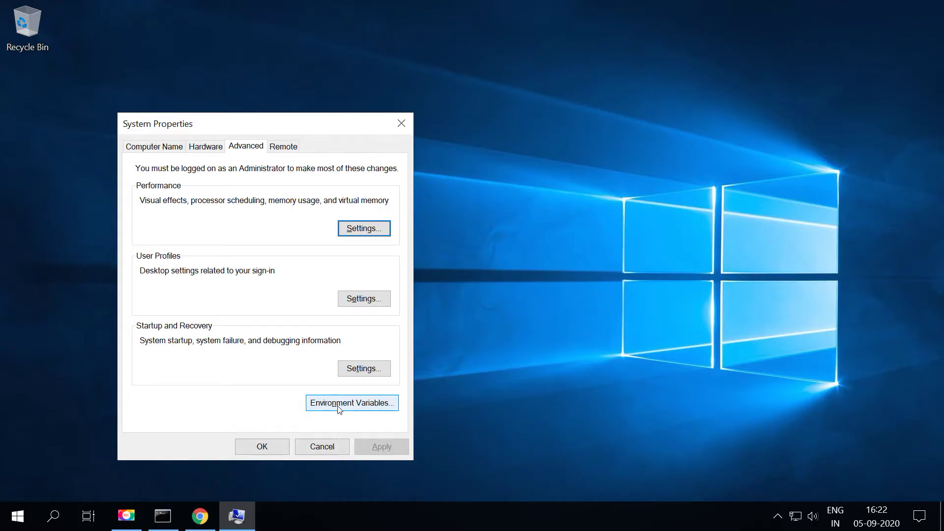
{"action": "left_click", "coordinate": [349, 409]}
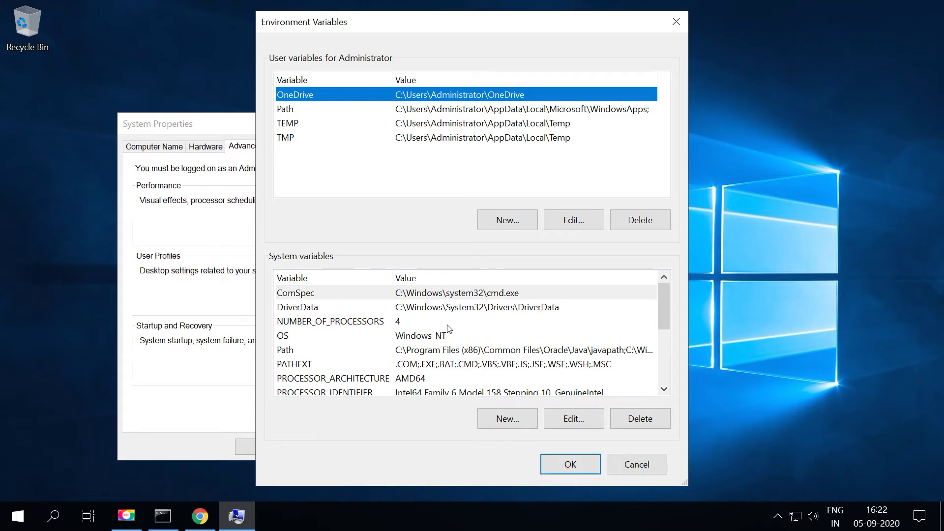
{"action": "left_click_drag", "start_coordinate": [659, 310], "coordinate": [666, 367]}
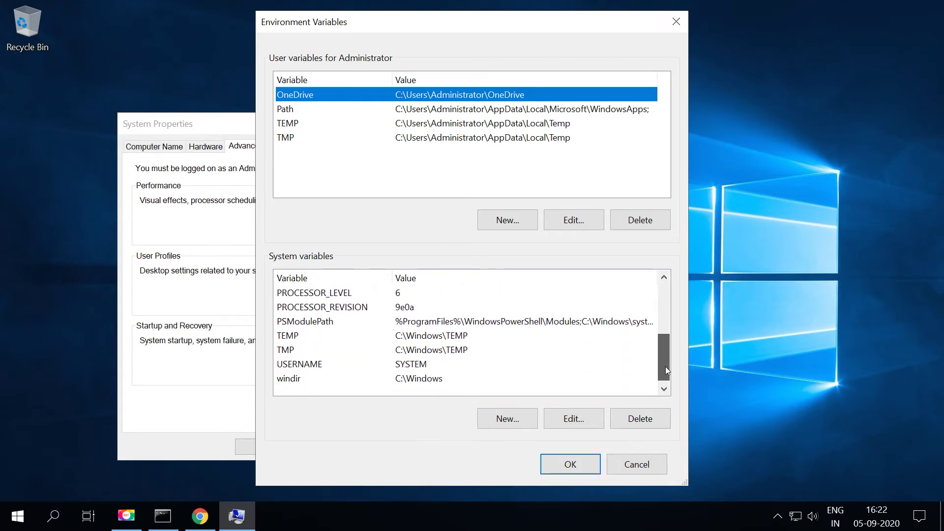
Add a new system variable named JAVA_HOME, then open File Explorer
{"action": "left_click", "coordinate": [512, 425]}
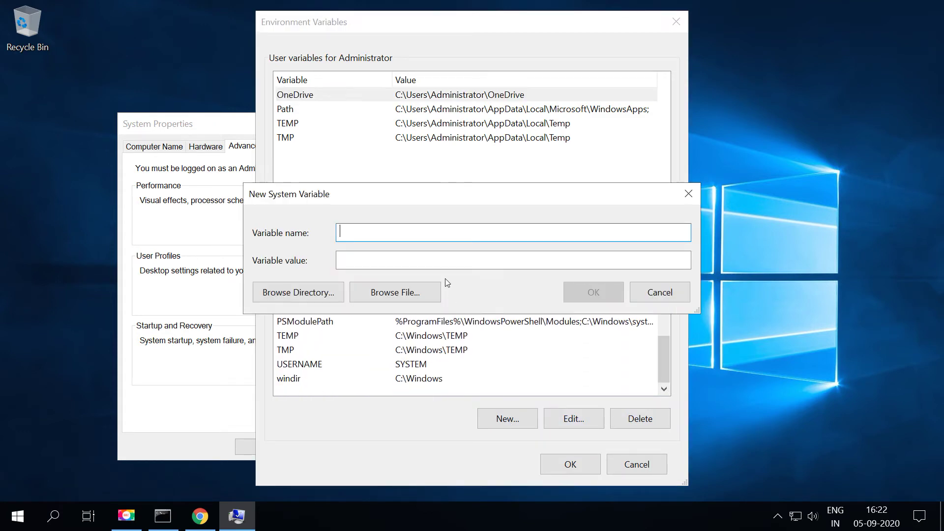
{"action": "type", "text": "JAVA_HOME"}
{"action": "key", "text": "Tab"}
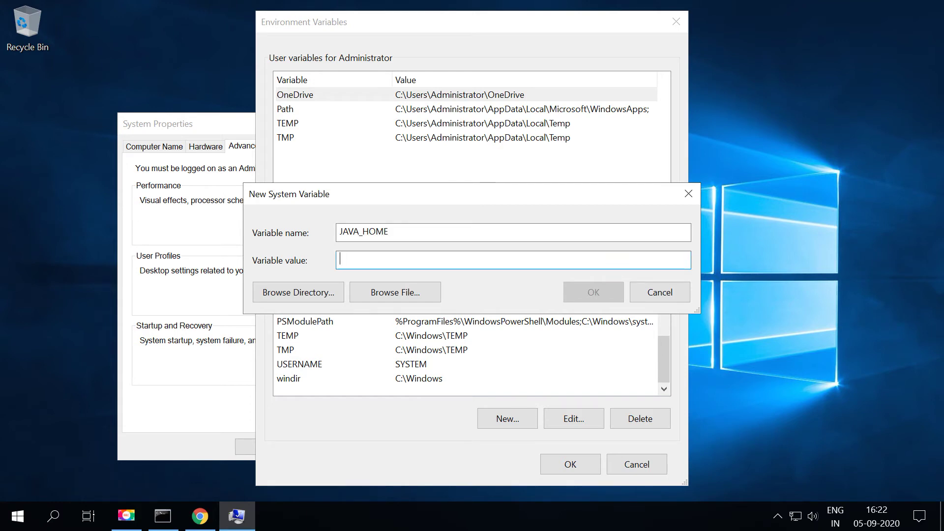
{"action": "key", "text": "super+e"}
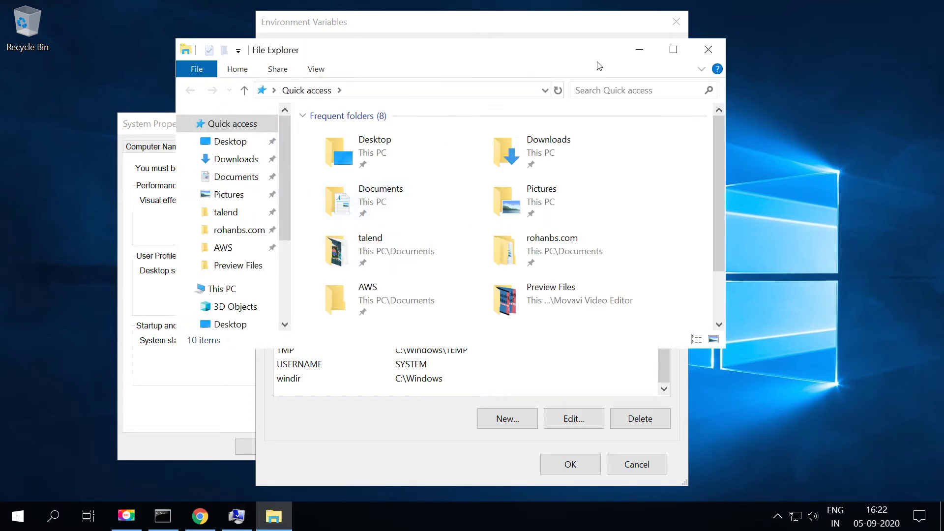
Browse to C:\Program Files\Java\jdk1.8.0_261 and select its full path in the address bar
{"action": "left_click", "coordinate": [673, 50]}
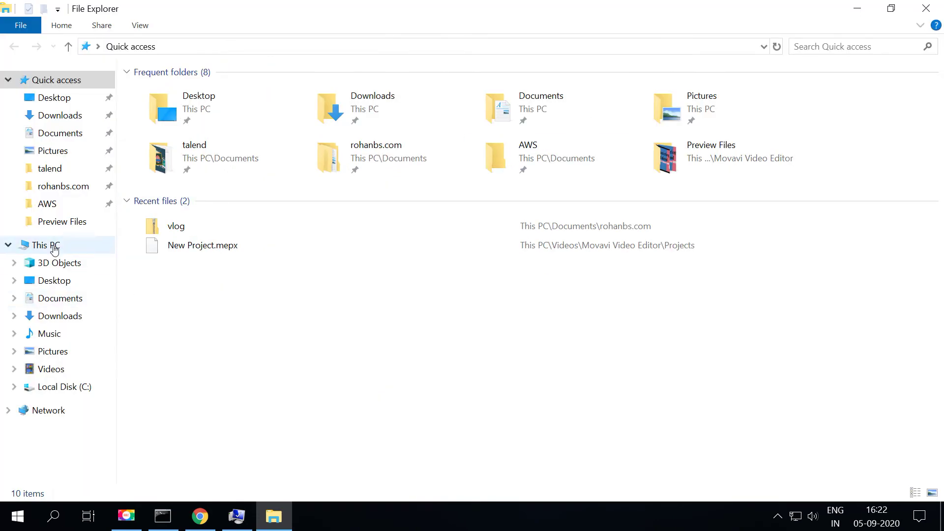
{"action": "left_click", "coordinate": [47, 246]}
{"action": "double_click", "coordinate": [229, 217]}
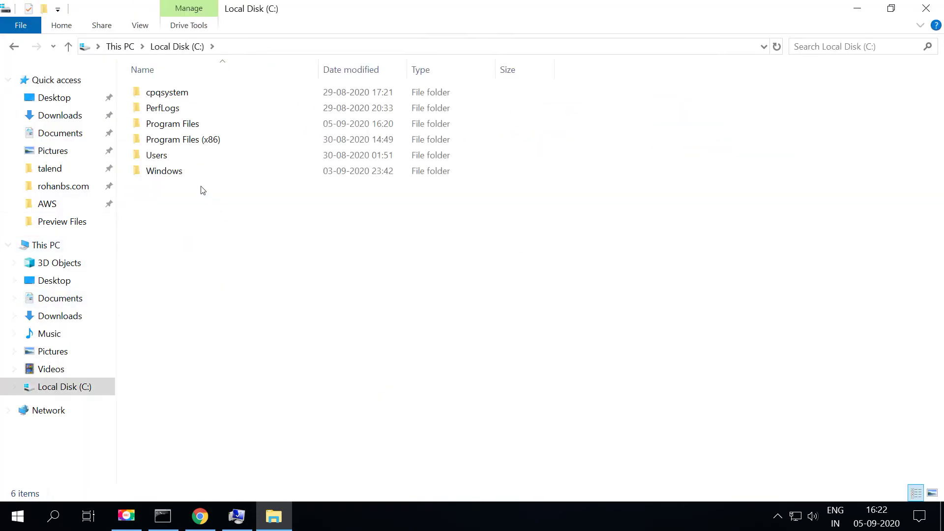
{"action": "double_click", "coordinate": [197, 124]}
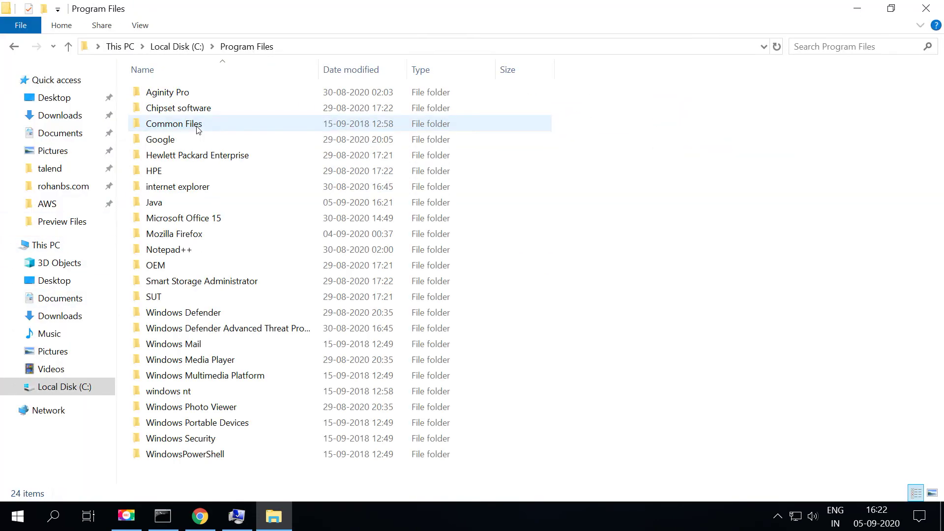
{"action": "double_click", "coordinate": [186, 205]}
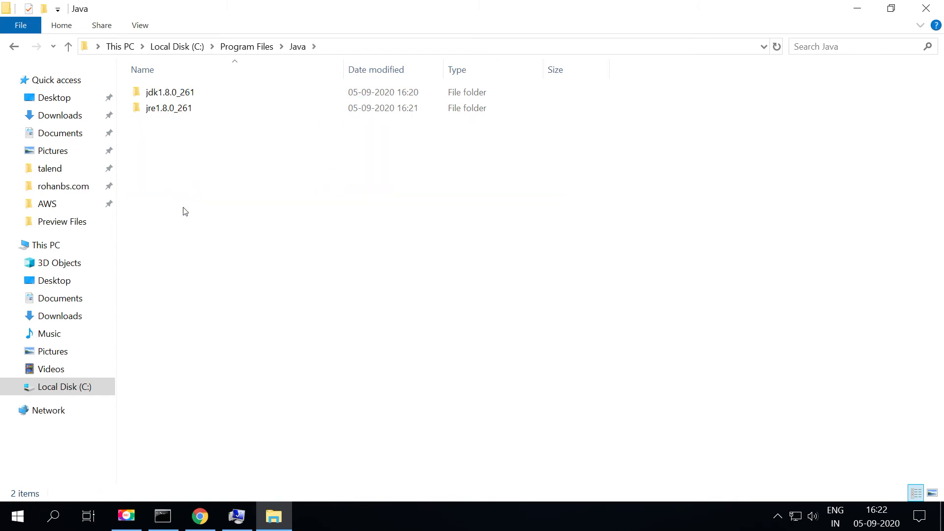
{"action": "double_click", "coordinate": [220, 96]}
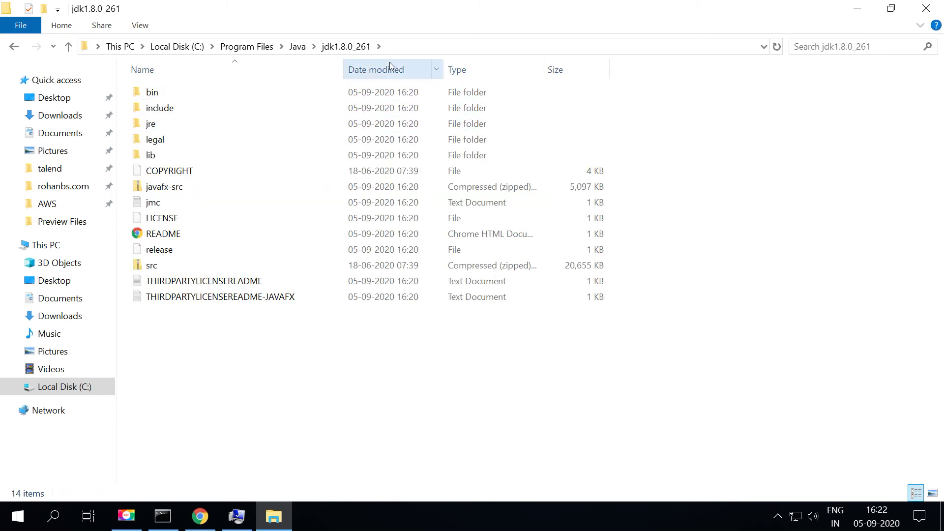
{"action": "left_click", "coordinate": [417, 49]}
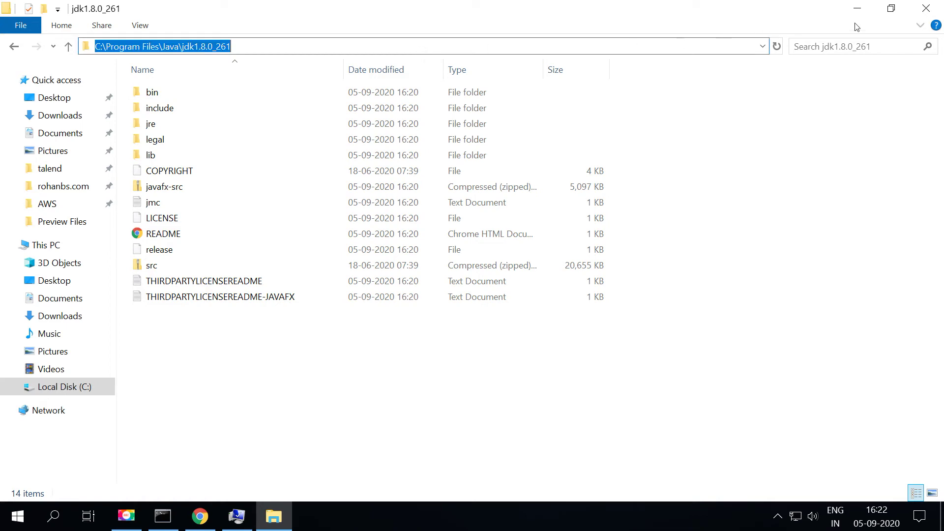
{"action": "left_click", "coordinate": [13, 51]}
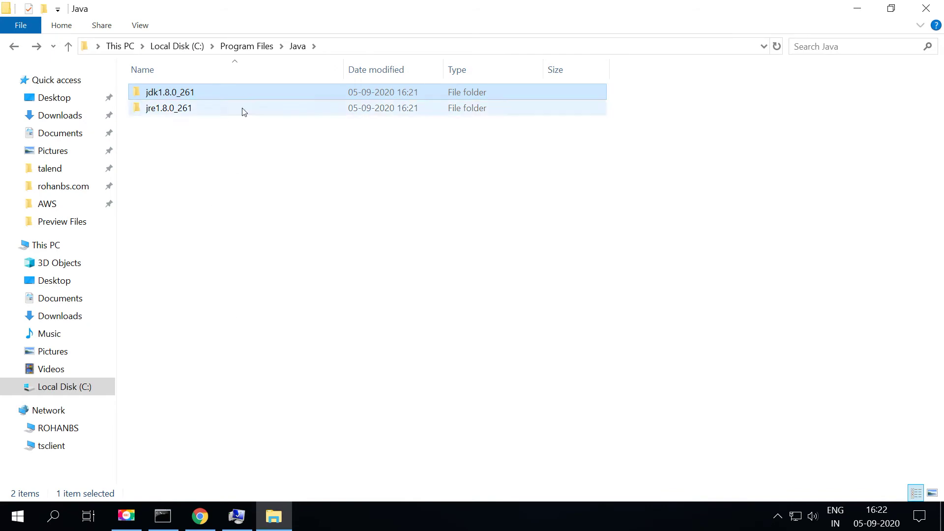
{"action": "double_click", "coordinate": [222, 91]}
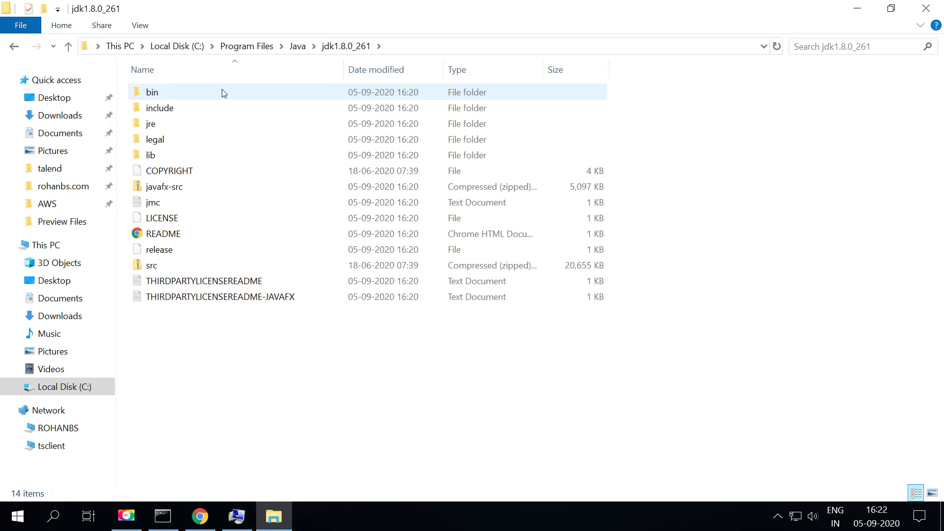
{"action": "left_click", "coordinate": [401, 48]}
{"action": "key", "text": "ctrl+c"}
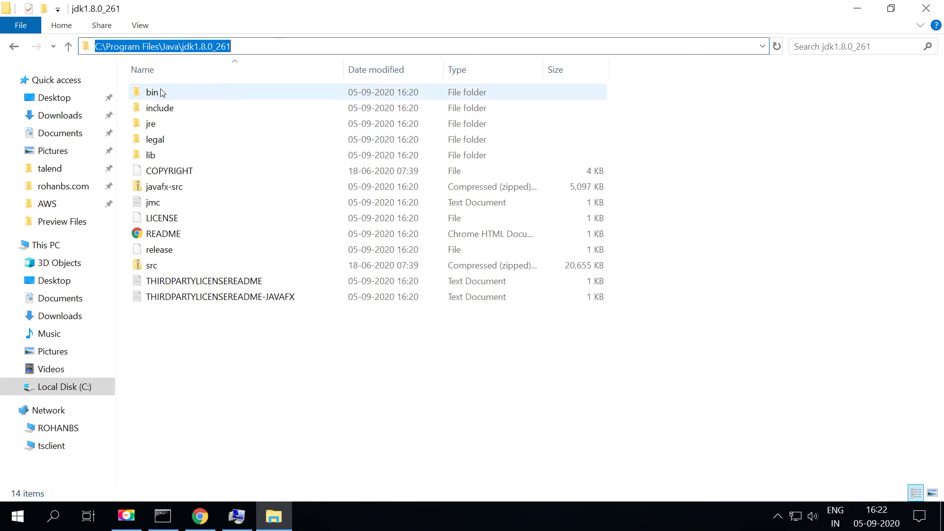
Set JAVA_HOME's value to C:\Program Files\Java\jdk1.8.0_261 and confirm all property dialogs with OK
{"action": "left_click", "coordinate": [234, 525]}
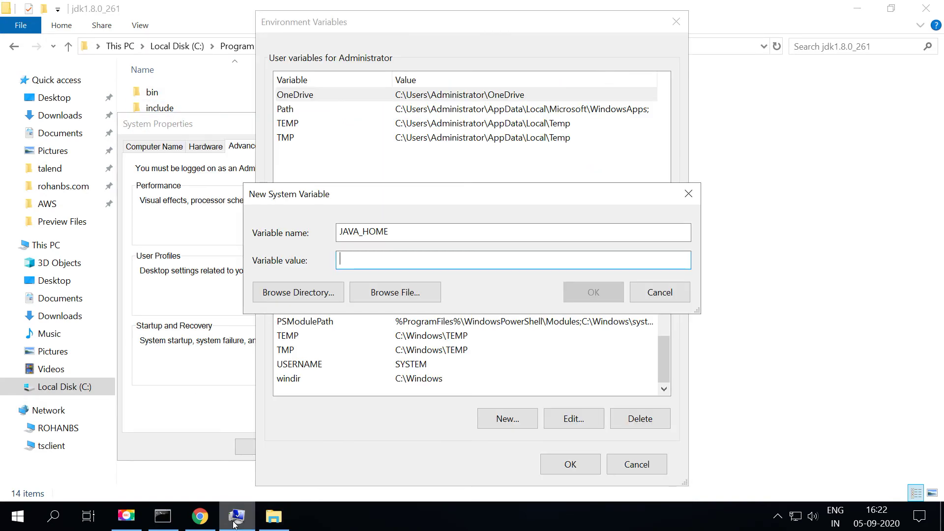
{"action": "key", "text": "ctrl+v"}
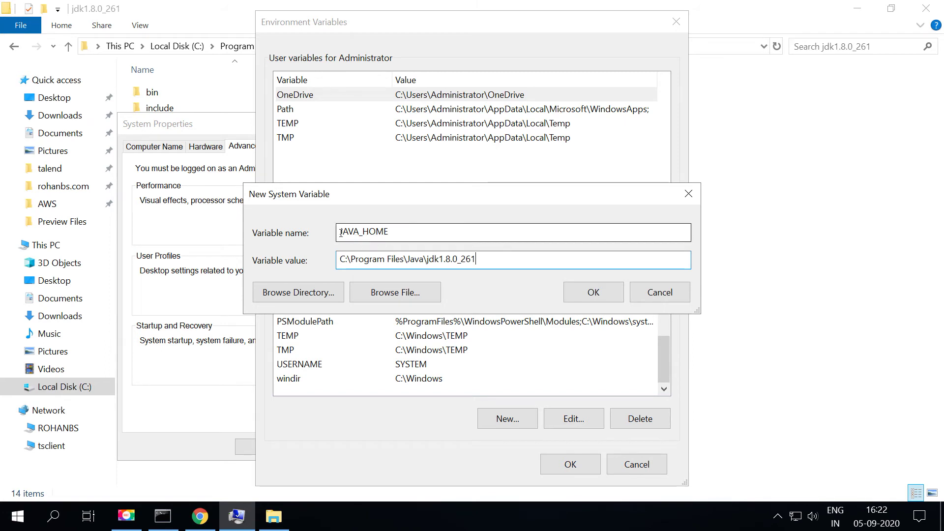
{"action": "double_click", "coordinate": [376, 241]}
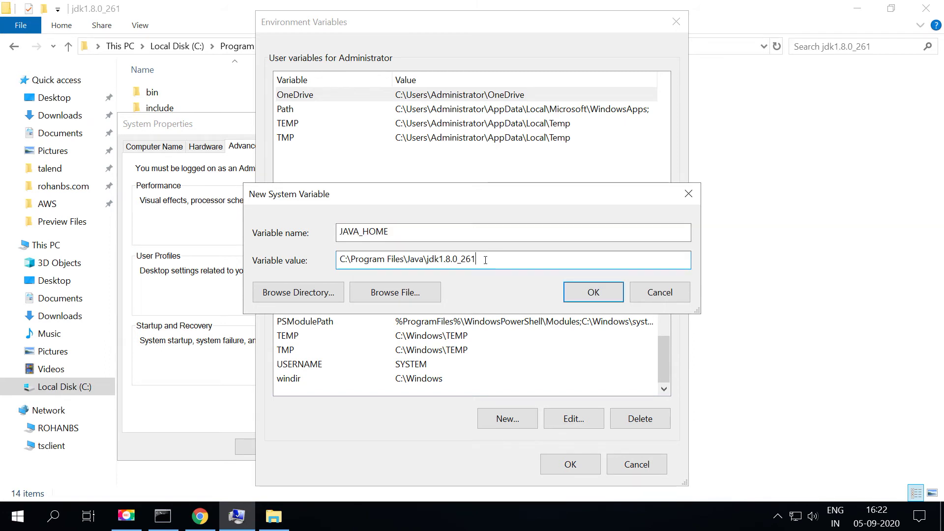
{"action": "left_click", "coordinate": [593, 294]}
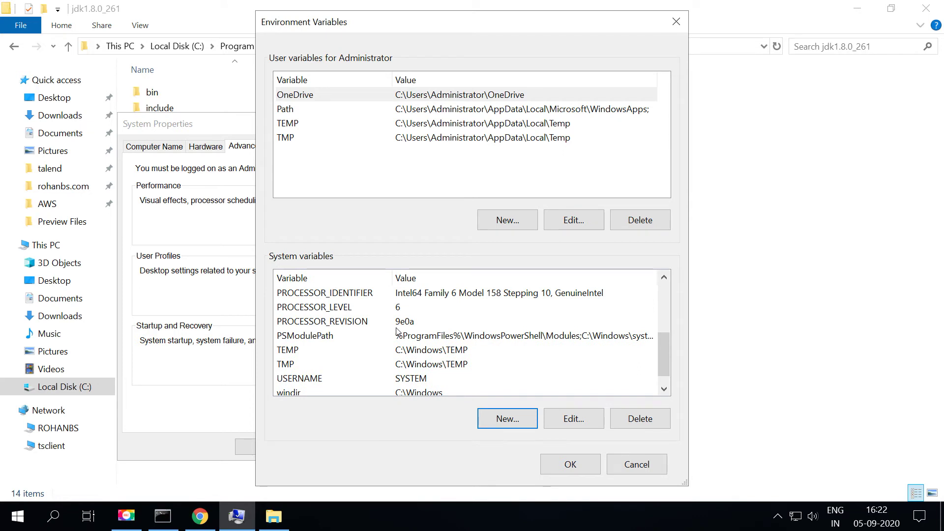
{"action": "scroll", "coordinate": [418, 340], "scroll_direction": "down", "scroll_amount": 1}
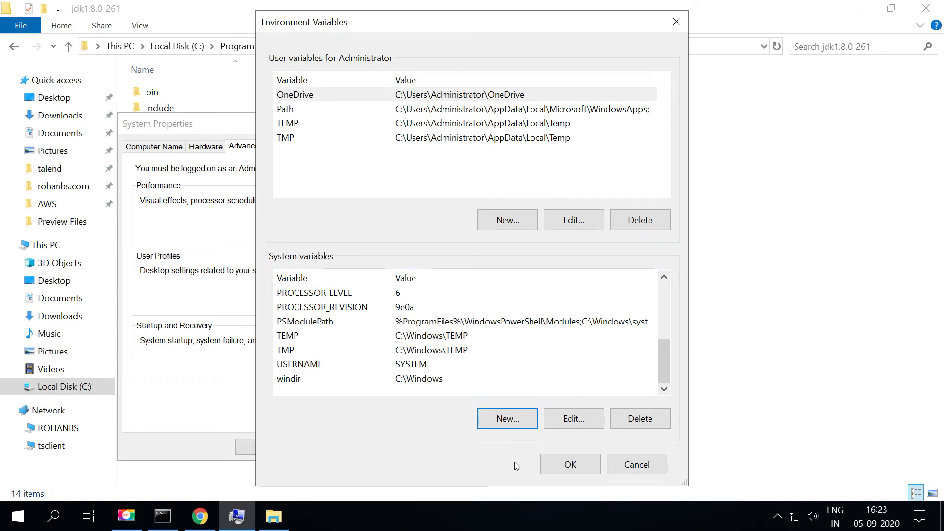
{"action": "left_click", "coordinate": [569, 467]}
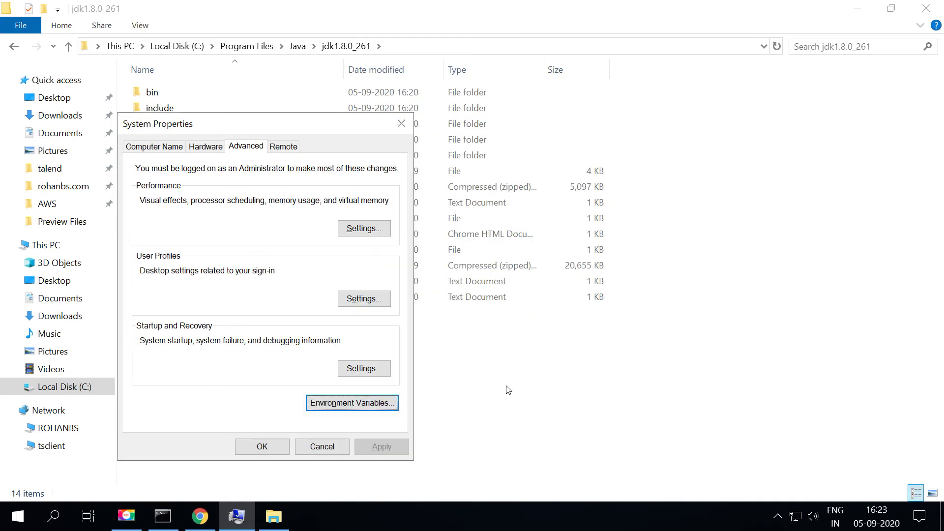
{"action": "left_click", "coordinate": [270, 446]}
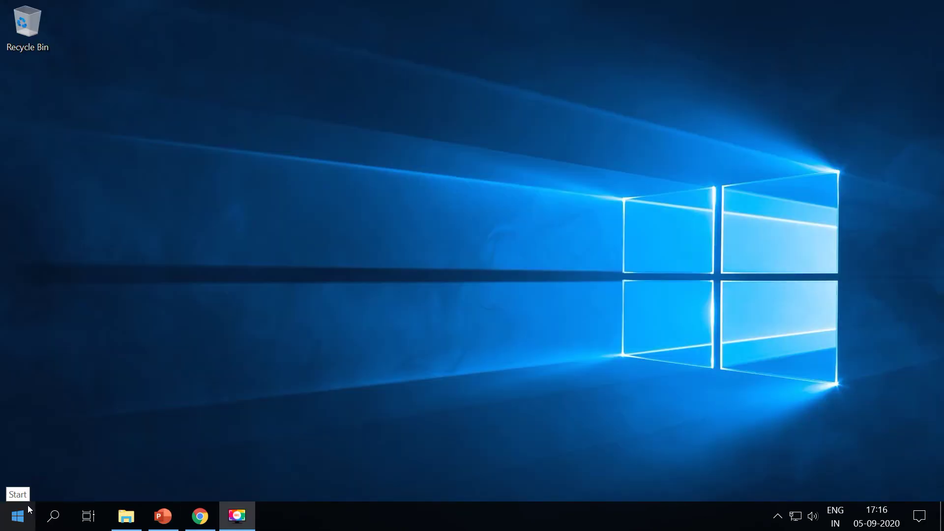
Open Command Prompt via cmd and confirm java -version reports 1.8.0_261
{"action": "left_click", "coordinate": [20, 516]}
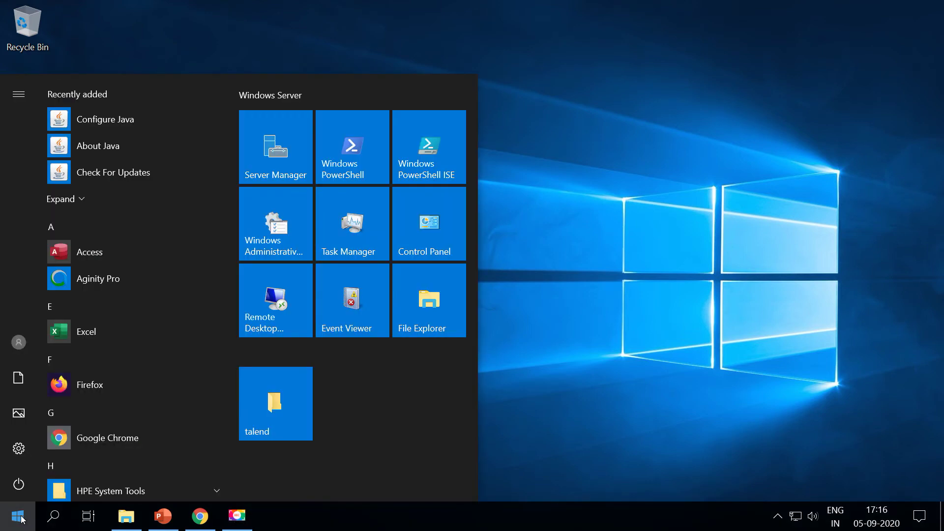
{"action": "type", "text": "cmd"}
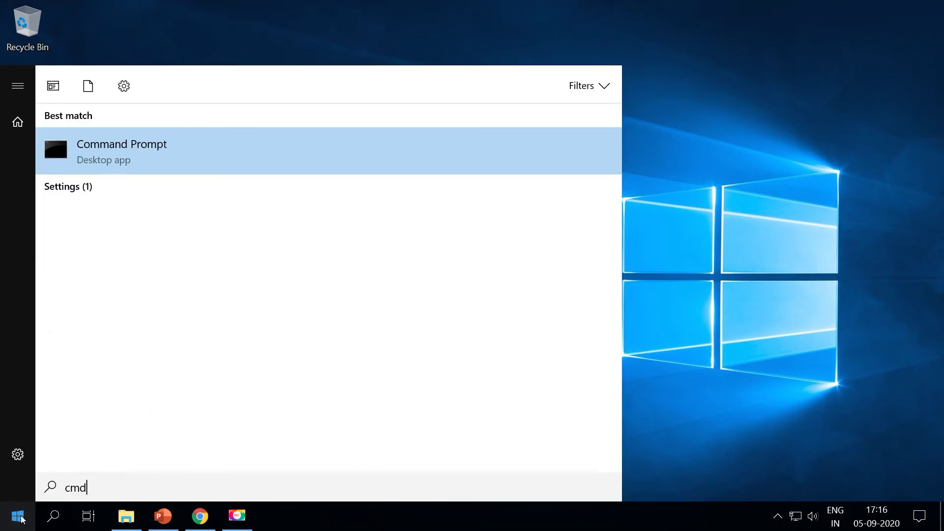
{"action": "key", "text": "Return"}
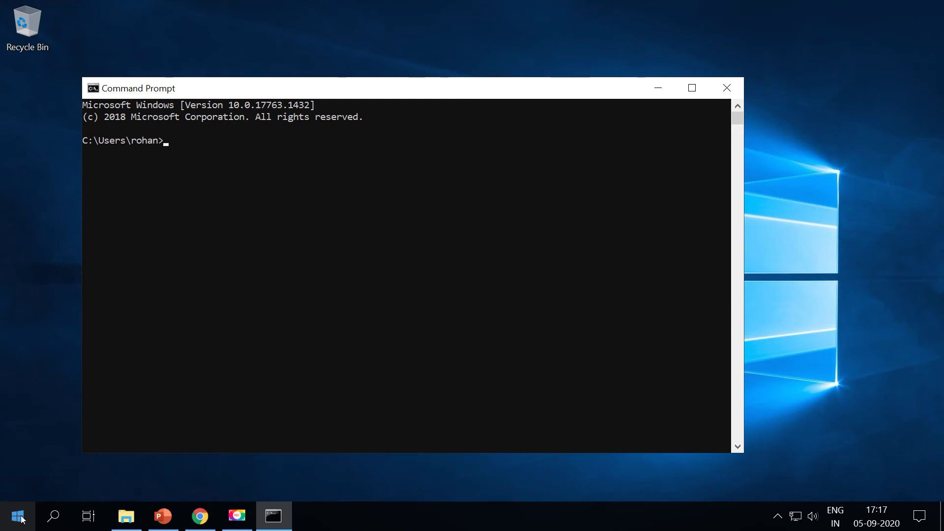
{"action": "type", "text": "java -version"}
{"action": "key", "text": "Return"}
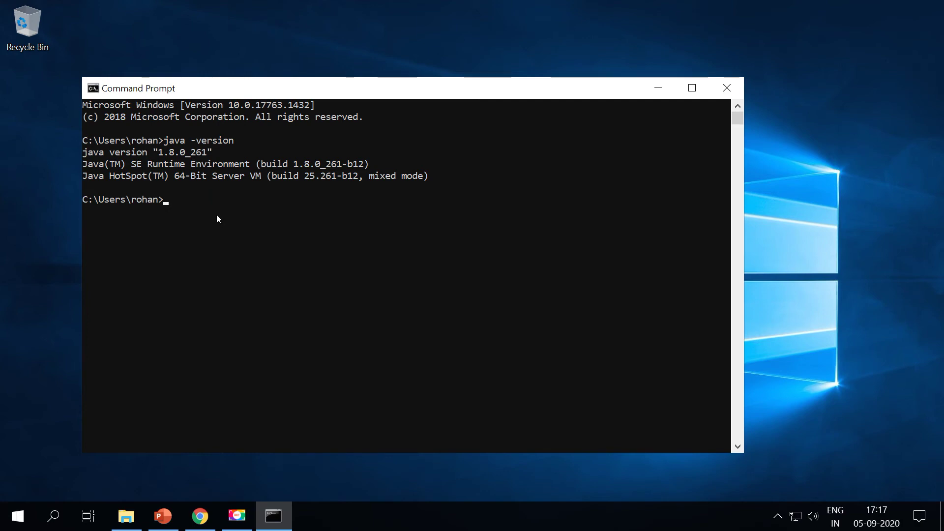
Echo %JAVA_HOME% and confirm it prints C:\Program Files\Java\jdk1.8.0_261
{"action": "type", "text": "echo %JAVA_J"}
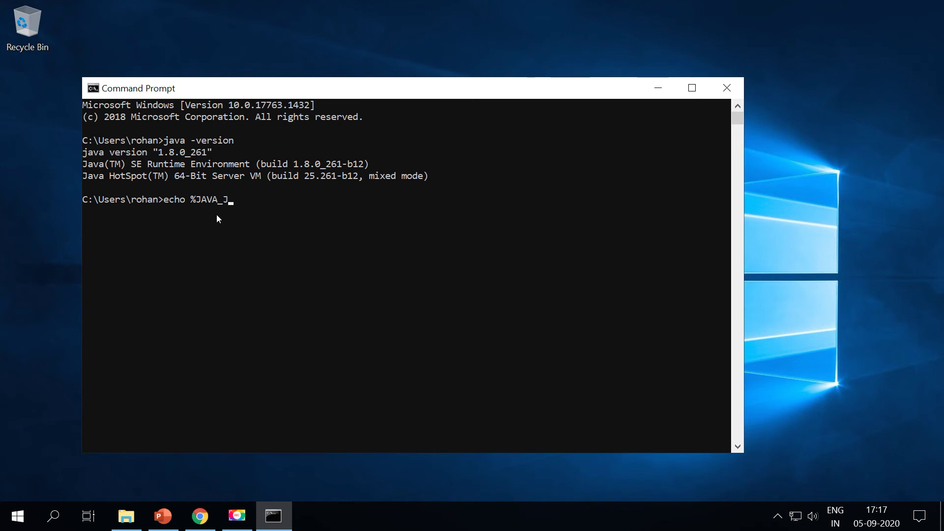
{"action": "key", "text": "BackSpace"}
{"action": "type", "text": "%"}
{"action": "key", "text": "Return"}
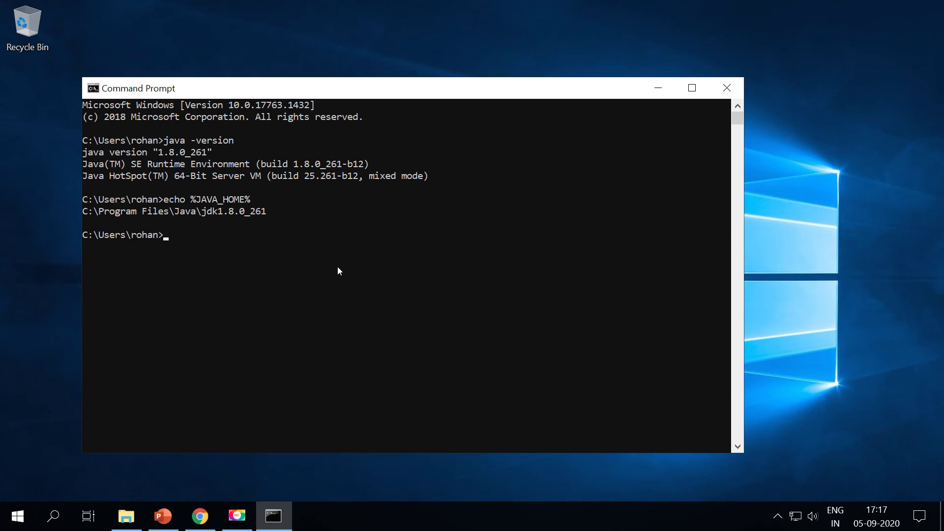
{"action": "left_click", "coordinate": [893, 491]}
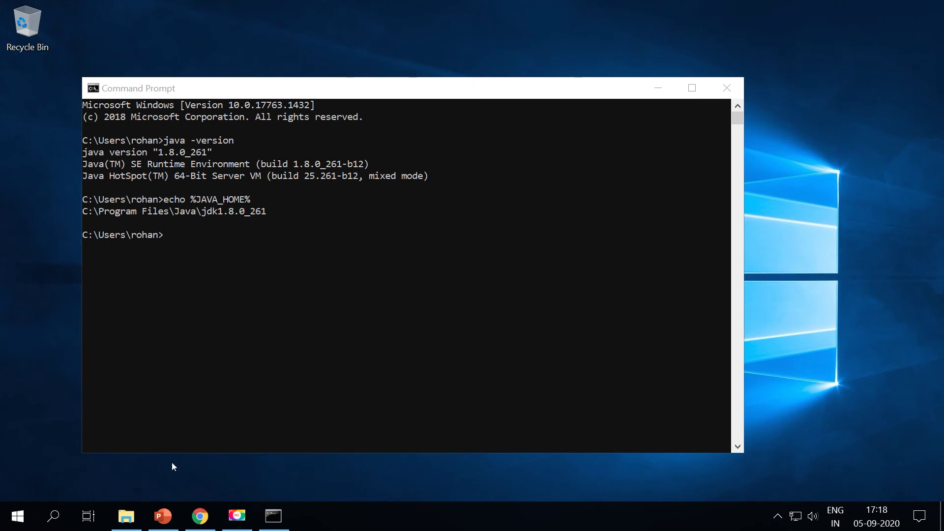
{"action": "left_click", "coordinate": [127, 516]}
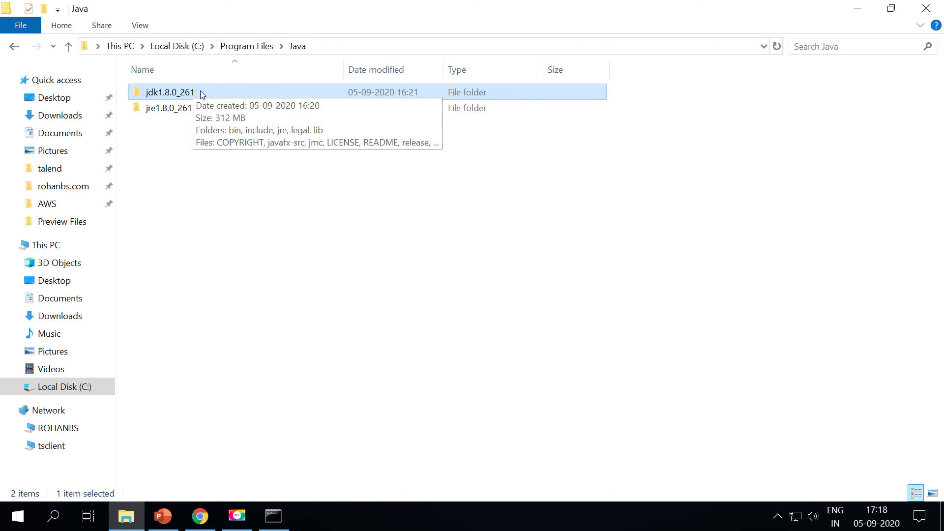
{"action": "left_click", "coordinate": [196, 108]}
{"action": "double_click", "coordinate": [211, 106]}
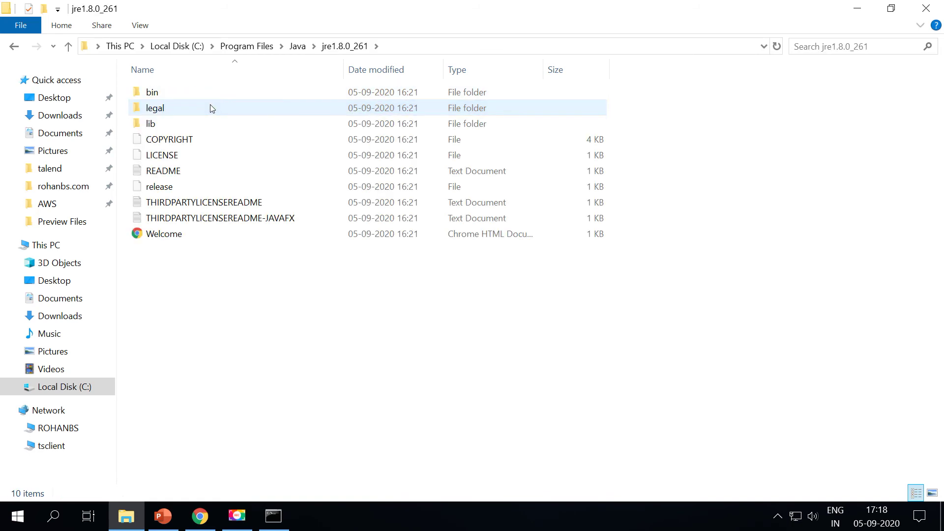
{"action": "double_click", "coordinate": [168, 91]}
{"action": "scroll", "coordinate": [349, 364], "scroll_direction": "down", "scroll_amount": 7}
{"action": "scroll", "coordinate": [350, 363], "scroll_direction": "down", "scroll_amount": 12}
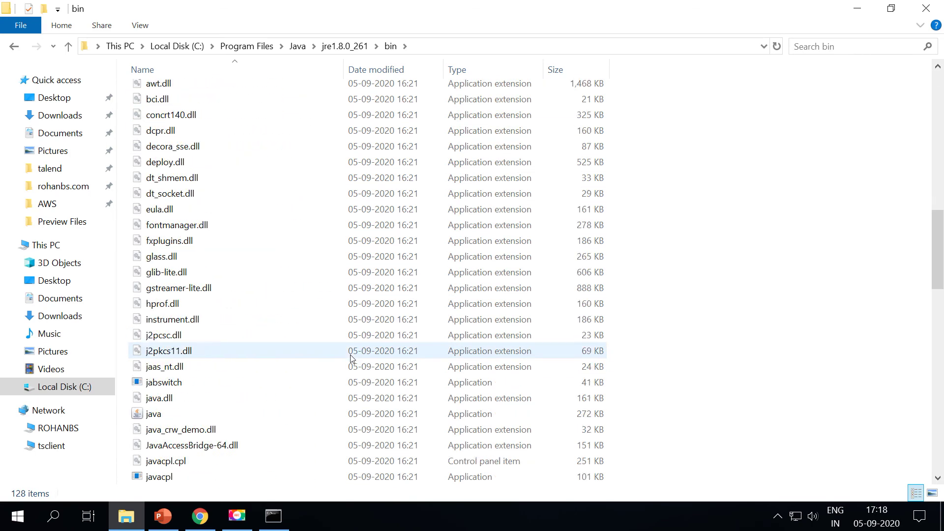
{"action": "scroll", "coordinate": [401, 310], "scroll_direction": "up", "scroll_amount": 15}
{"action": "scroll", "coordinate": [396, 275], "scroll_direction": "up", "scroll_amount": 4}
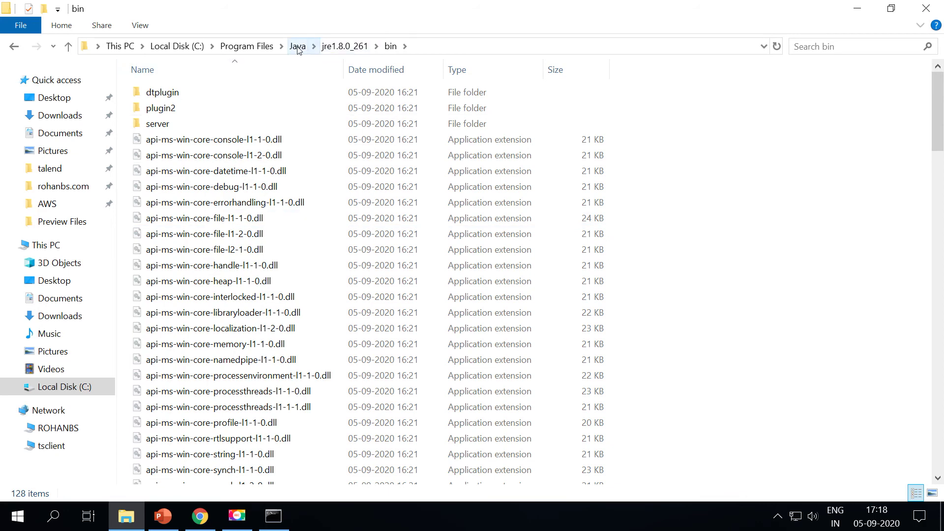
{"action": "left_click", "coordinate": [857, 8]}
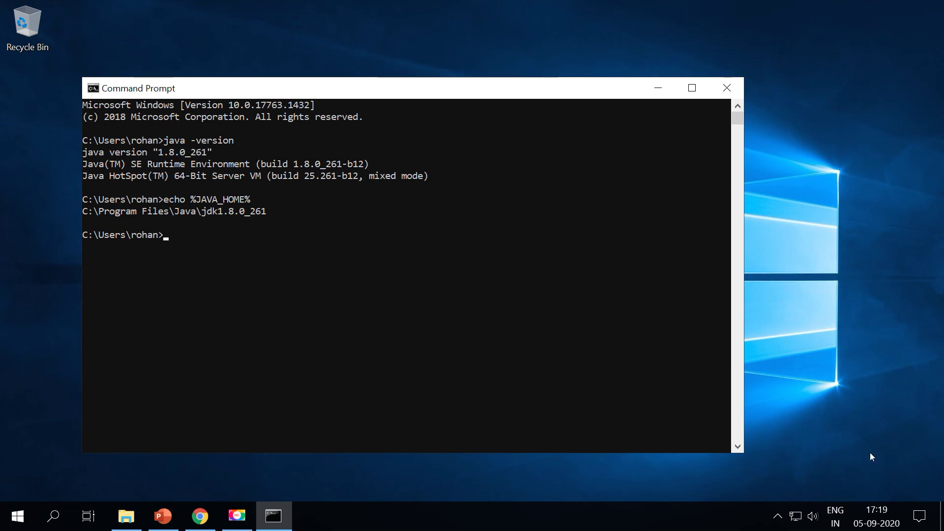
{"action": "left_click", "coordinate": [160, 514]}
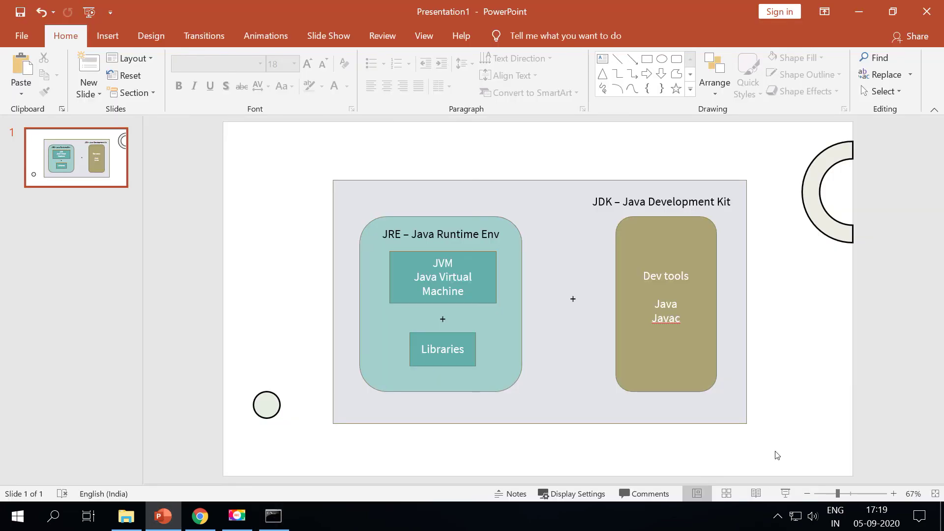